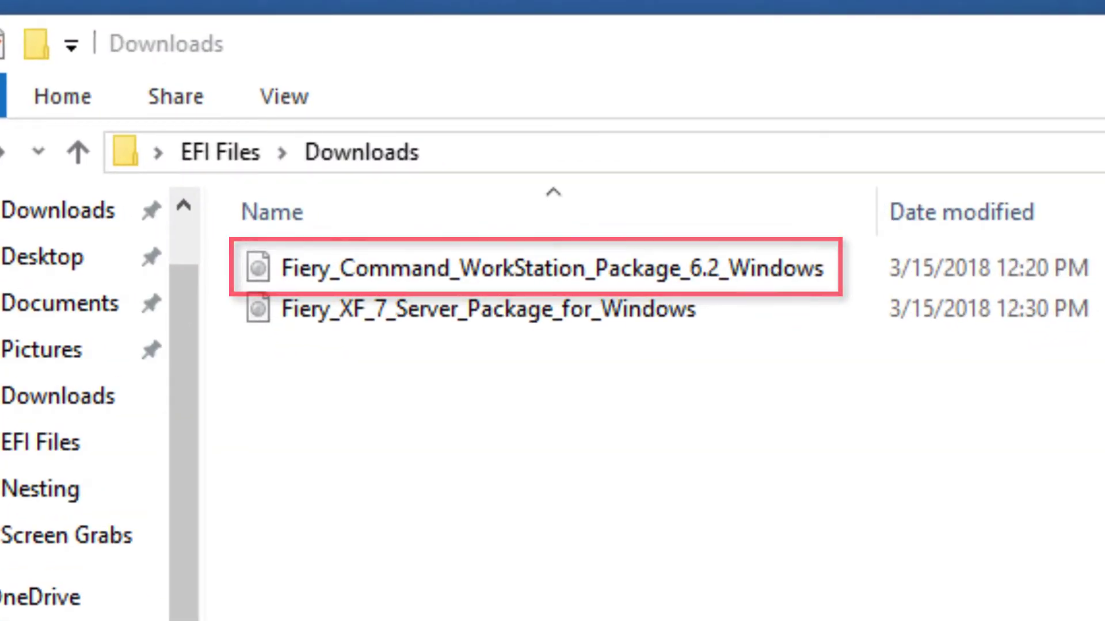
Go to User Software > Printer Drivers on the DVD and run the Fiery XF Universal Driver installer.
double_click(530, 276)
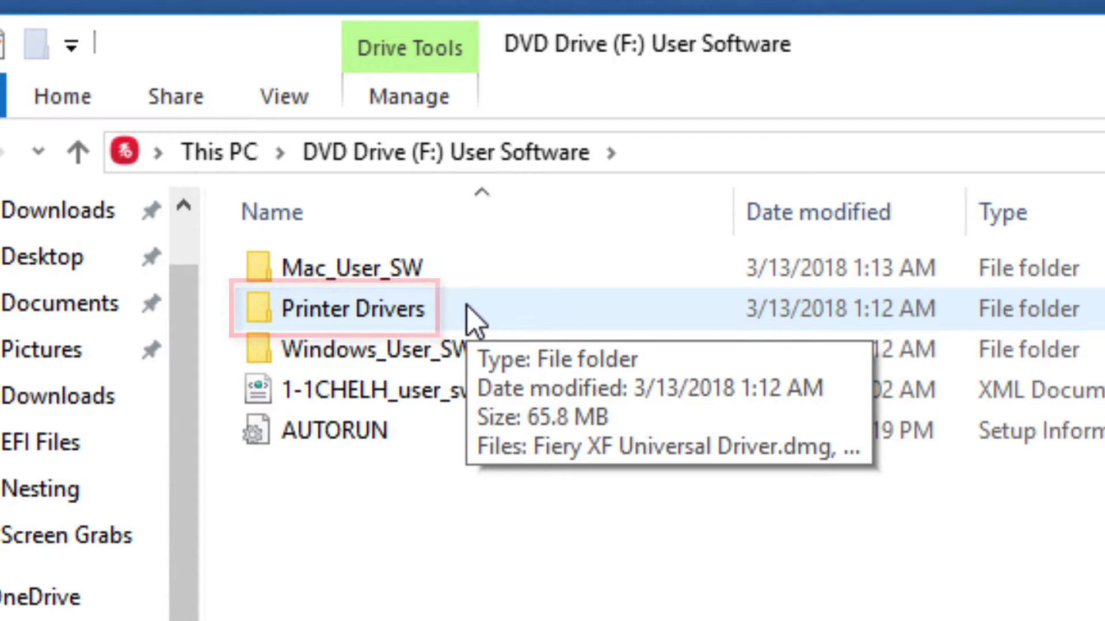
double_click(468, 311)
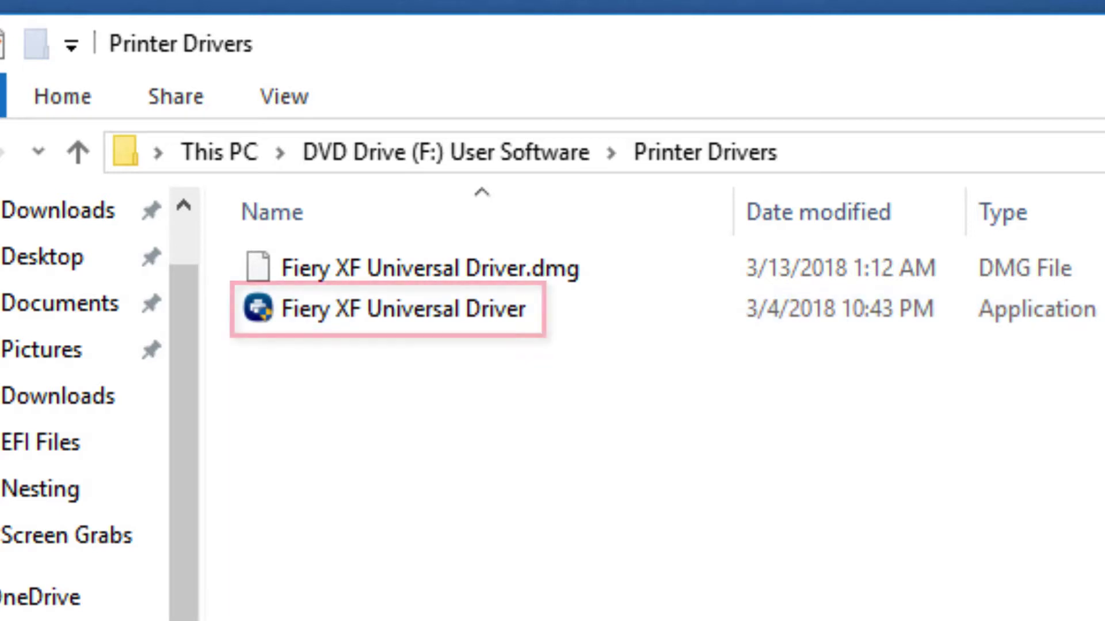
click(846, 302)
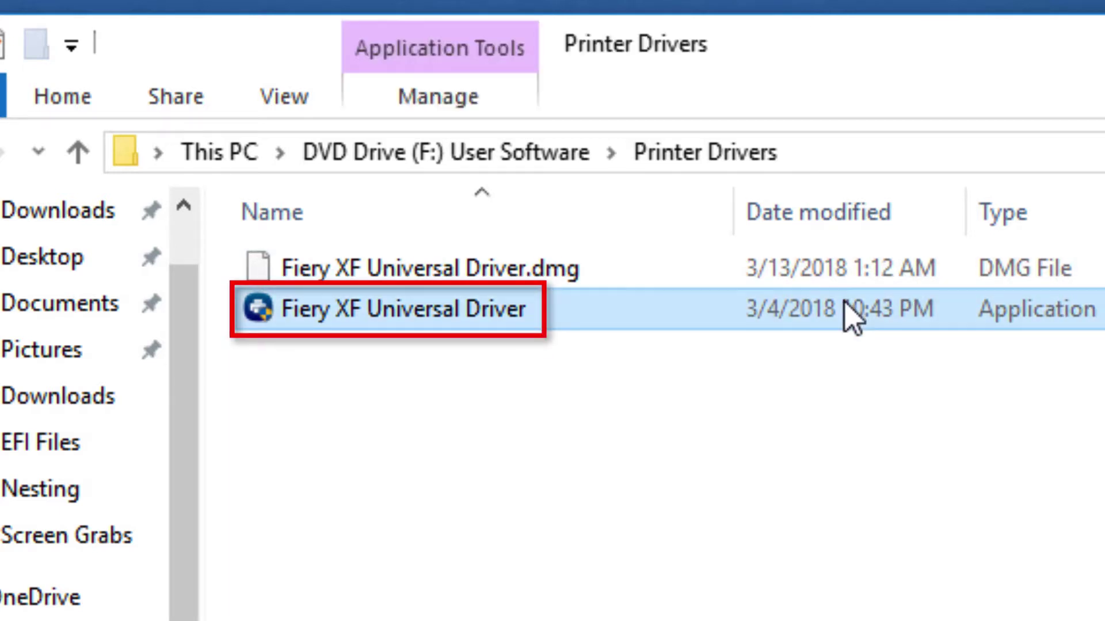
click(844, 277)
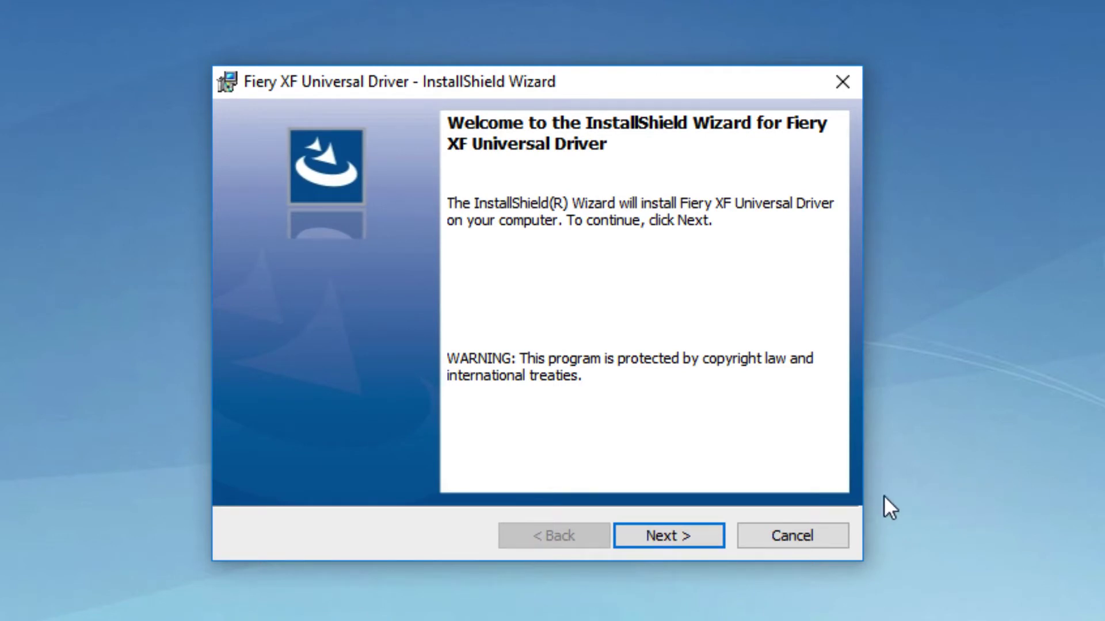
Accept the licence terms and install the driver into the default folder, then finish the wizard.
click(711, 533)
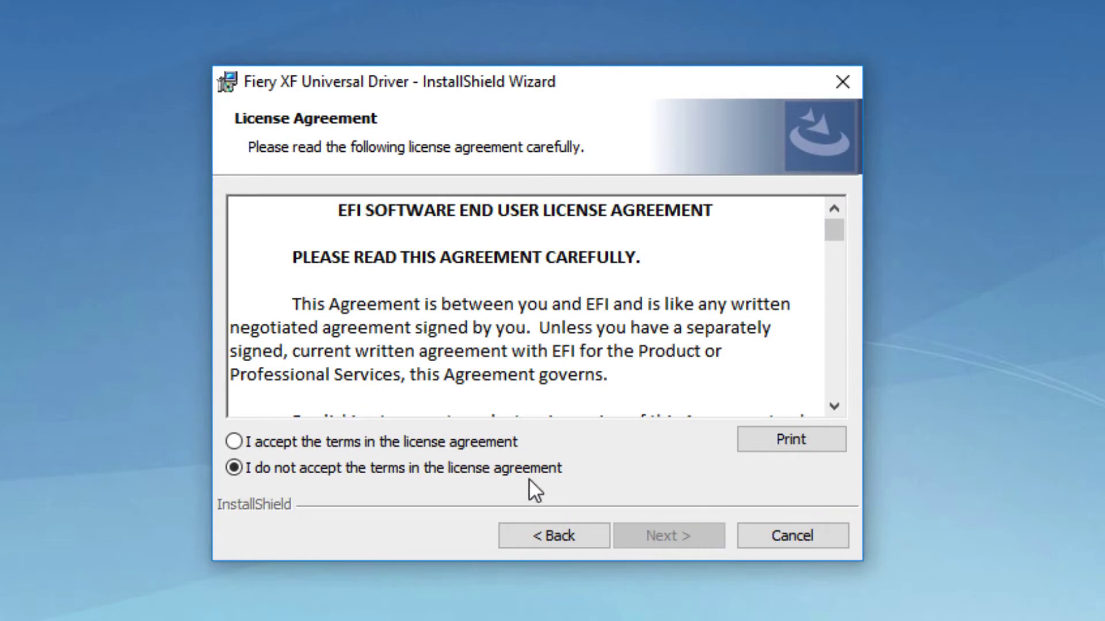
click(447, 440)
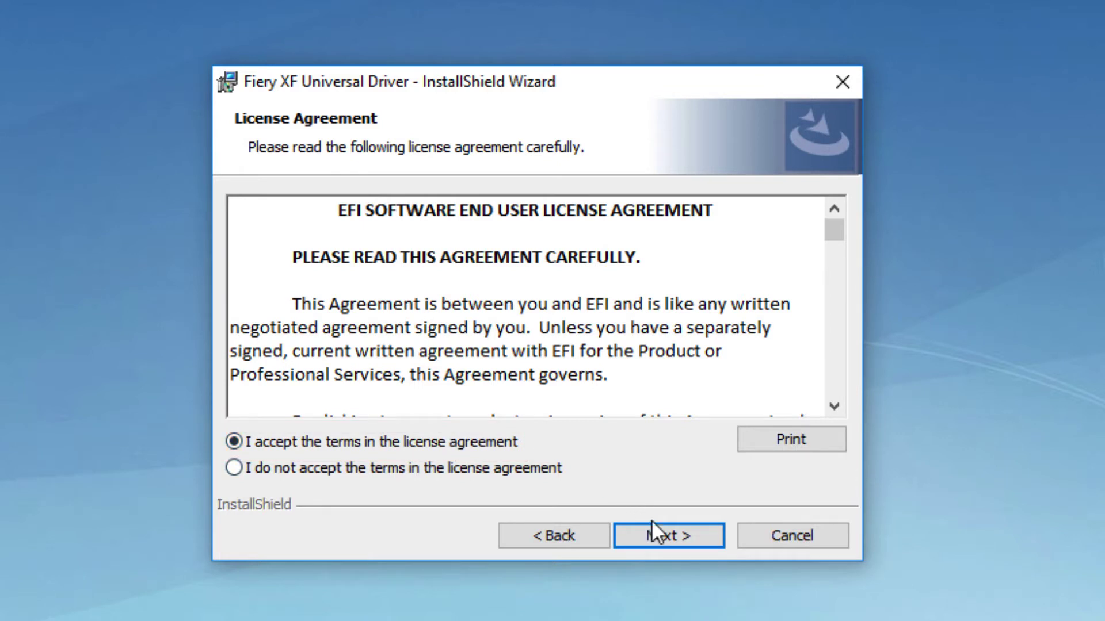
click(656, 535)
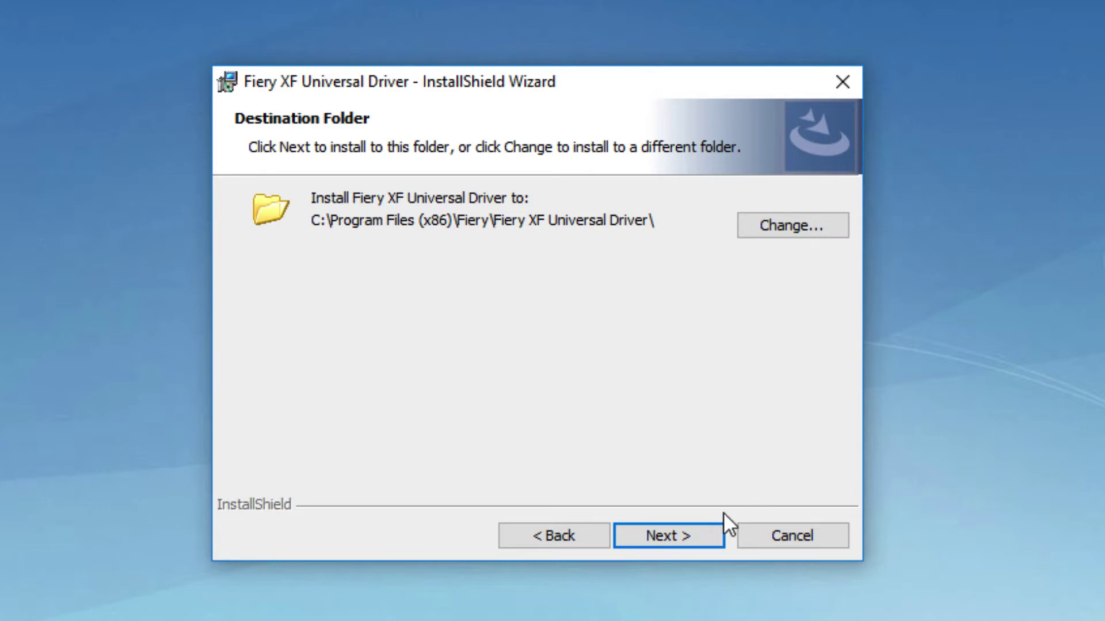
click(708, 531)
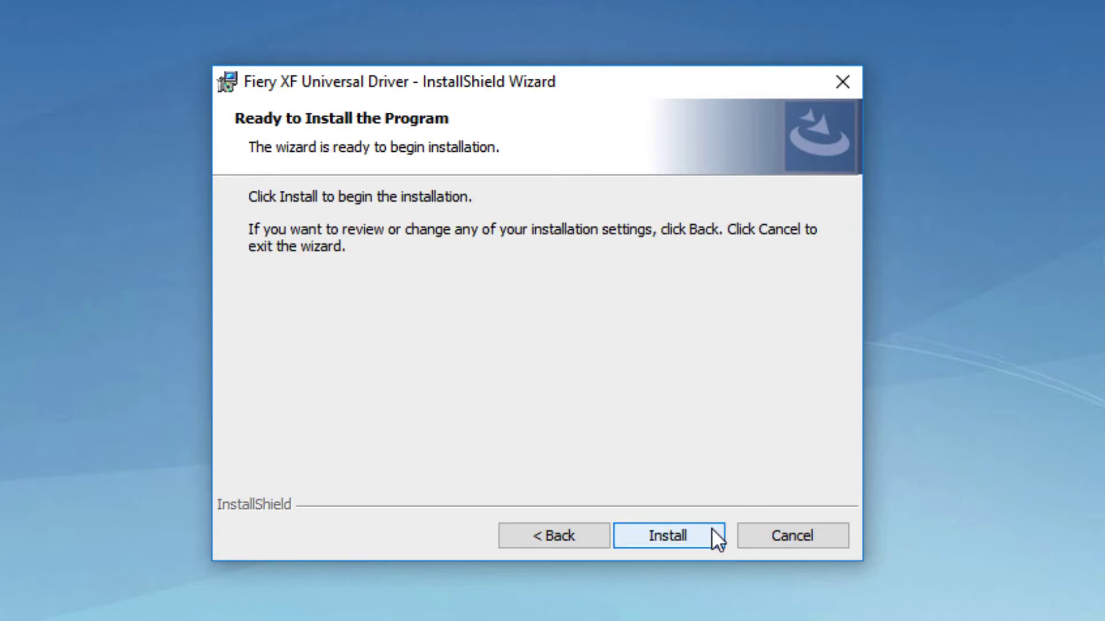
click(712, 528)
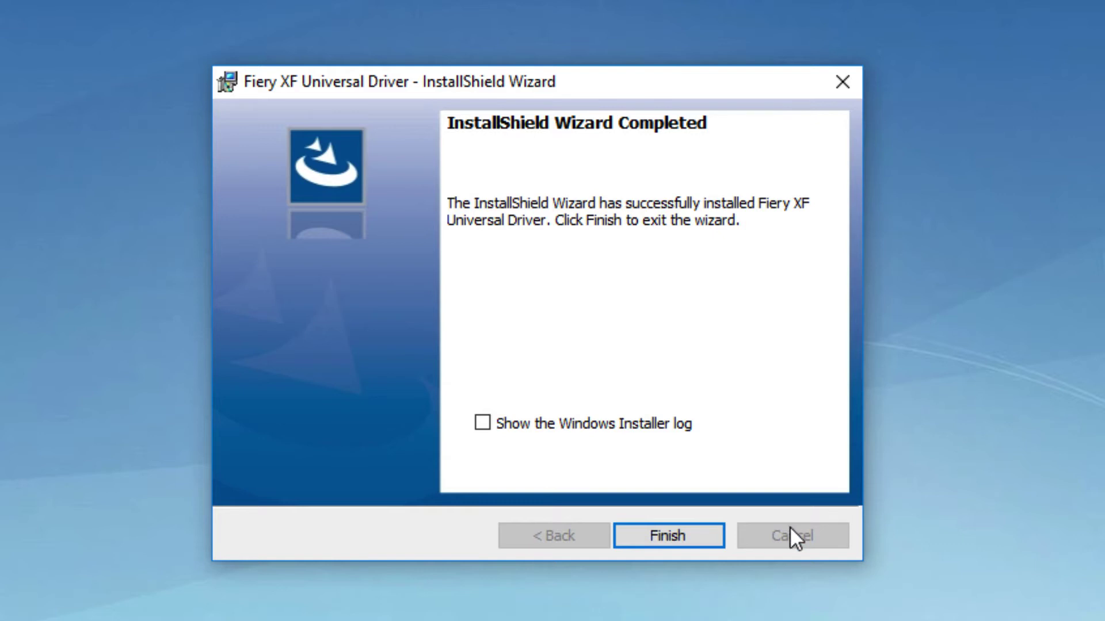
click(665, 535)
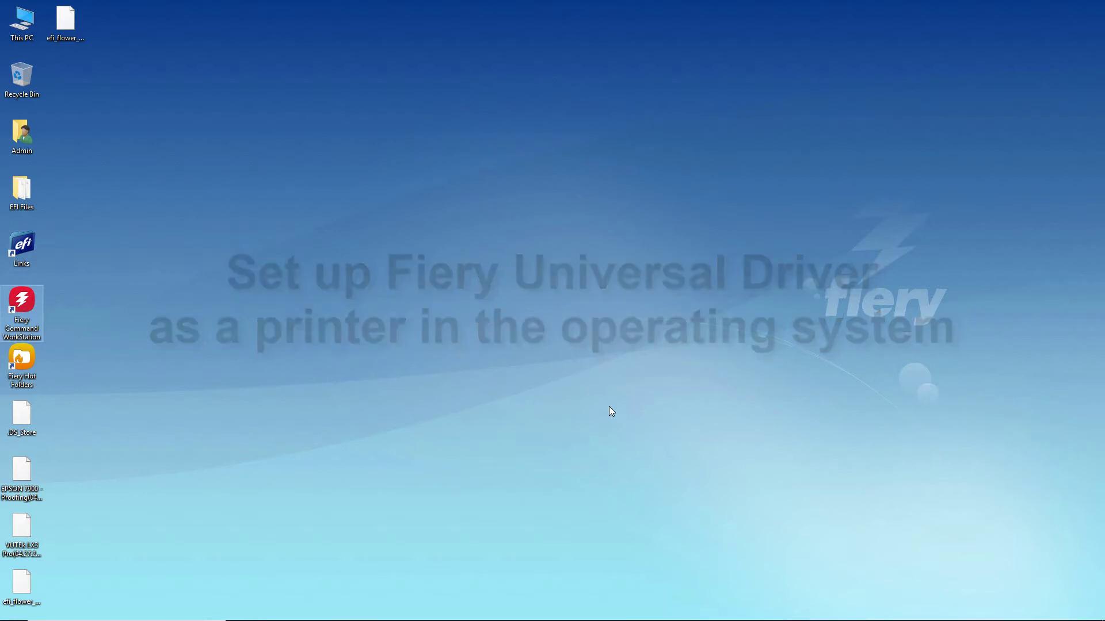
Show the mounted Fiery XF Universal Driver volume's contents in Finder.
click(404, 614)
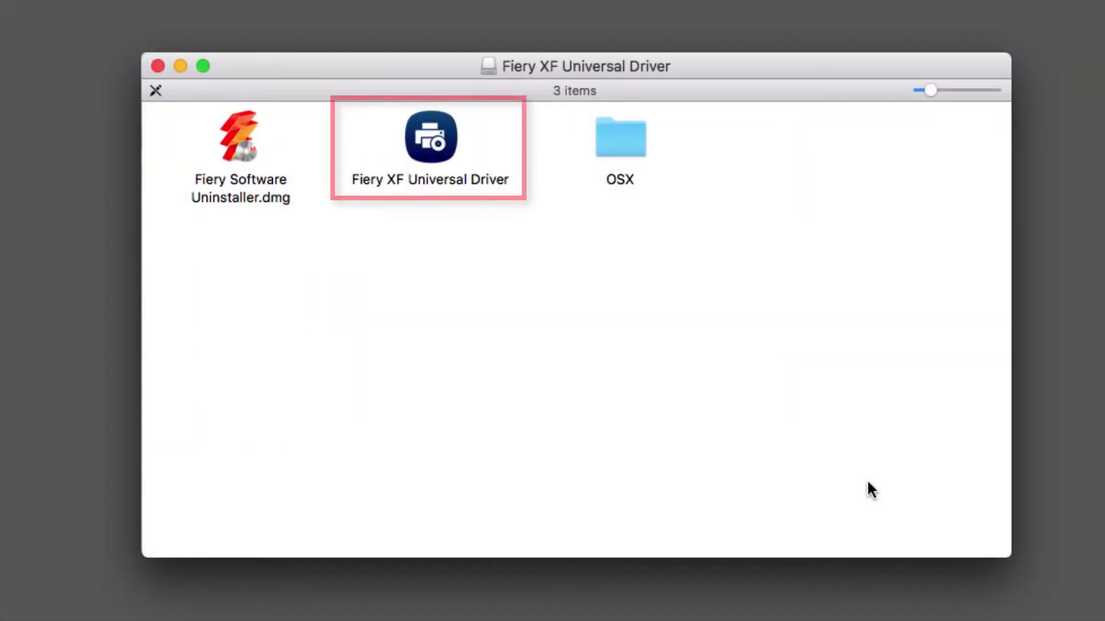
Start the Fiery XF Universal Driver Installer and agree to the EFI Terms Of Service.
double_click(442, 156)
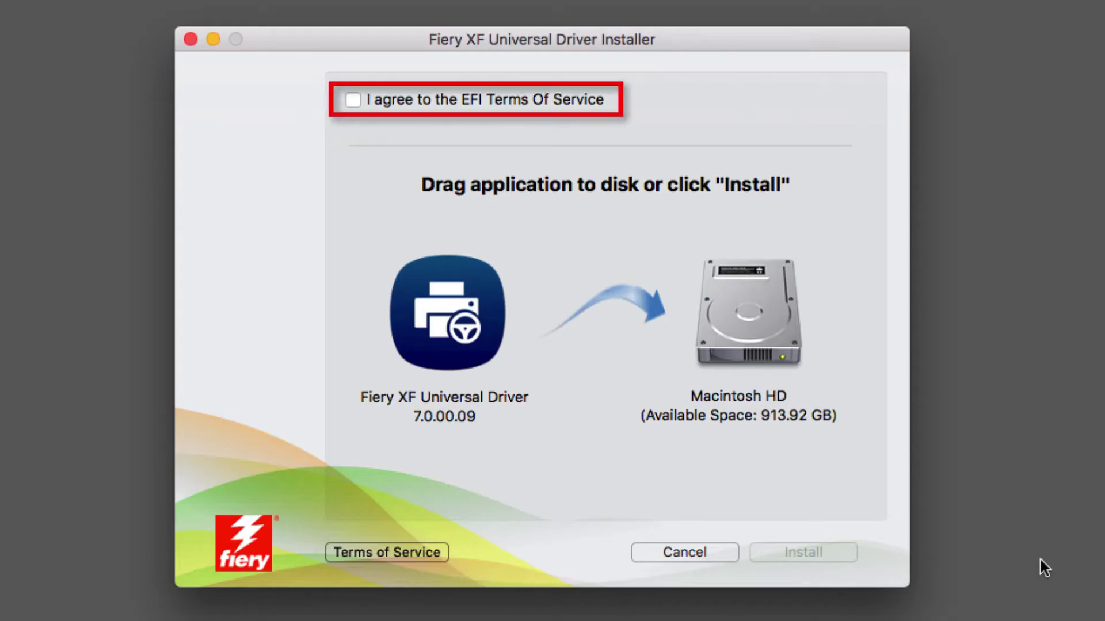
click(349, 99)
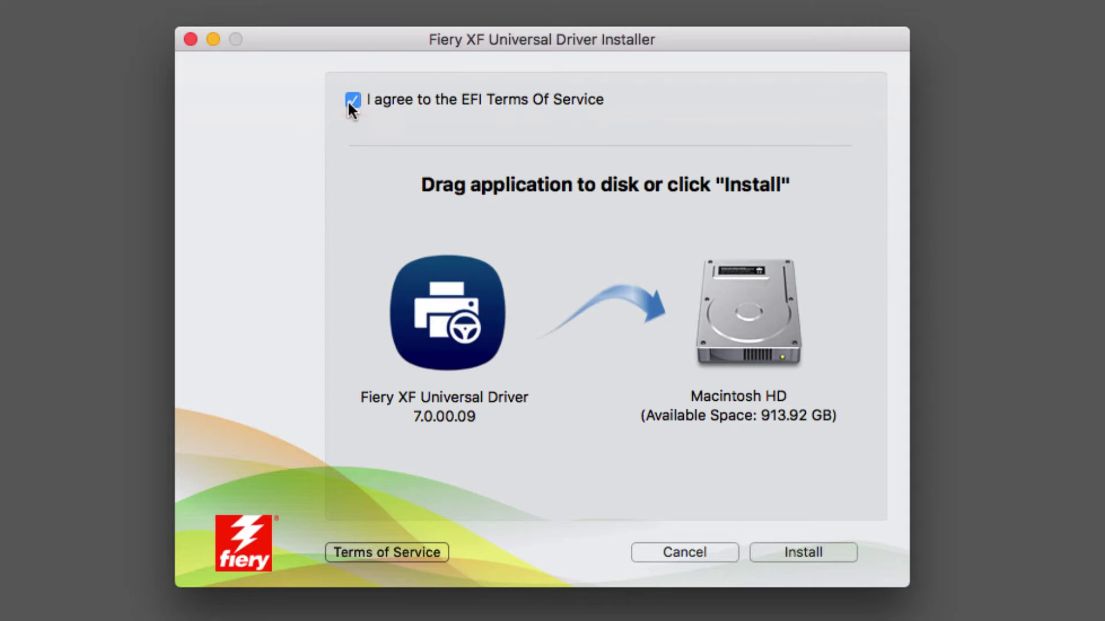
drag(424, 313, 717, 320)
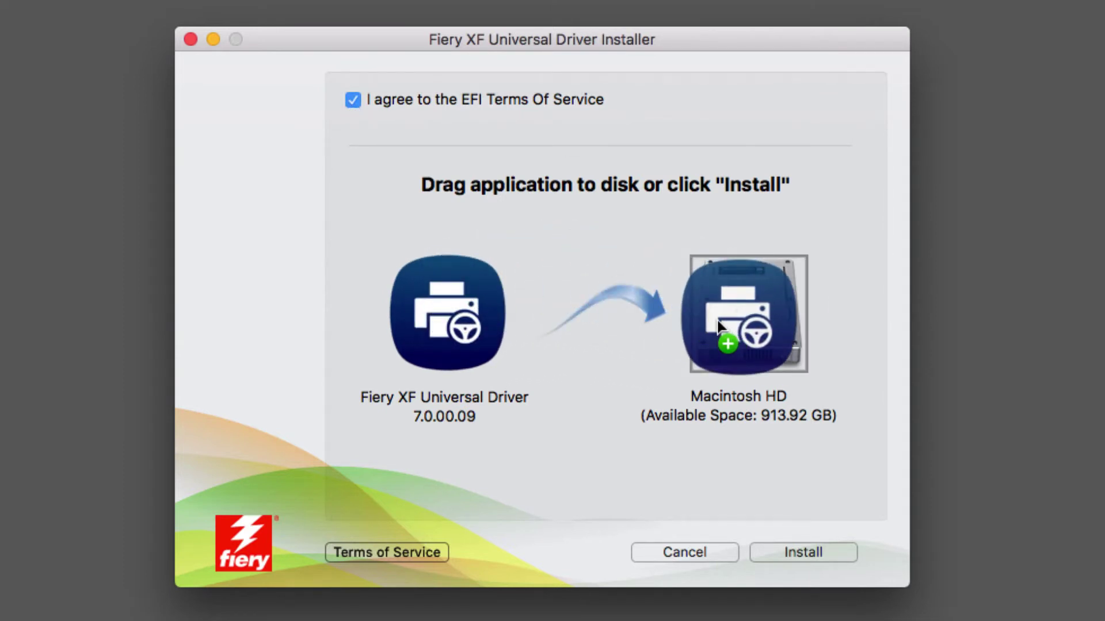
drag(717, 320, 434, 312)
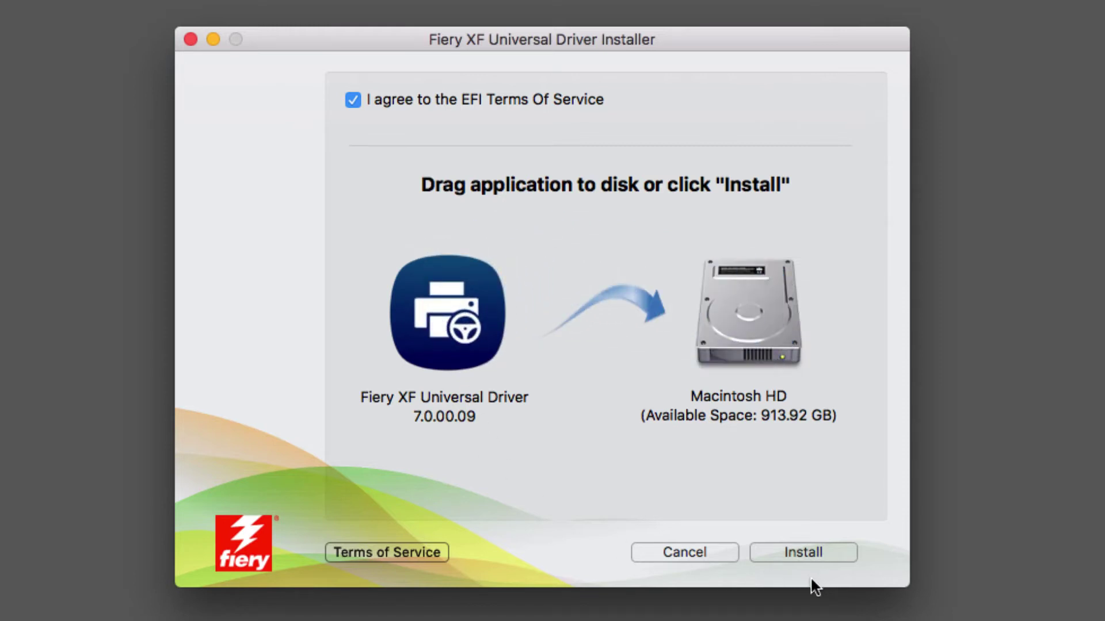
Install the driver onto Macintosh HD, authorising with the administrator password, then close the installer.
click(816, 553)
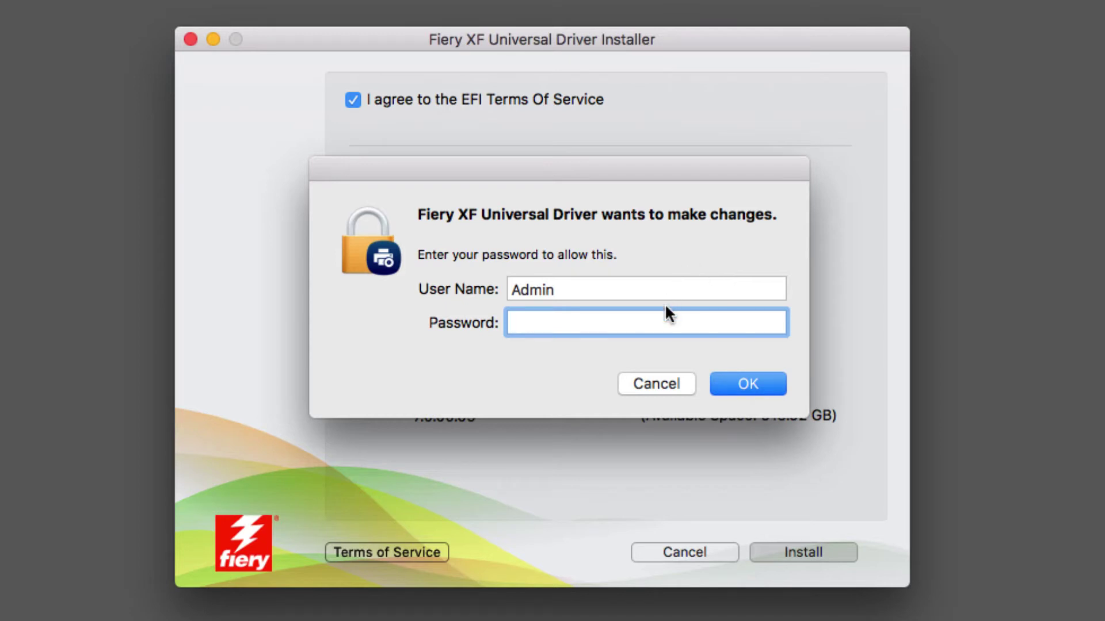
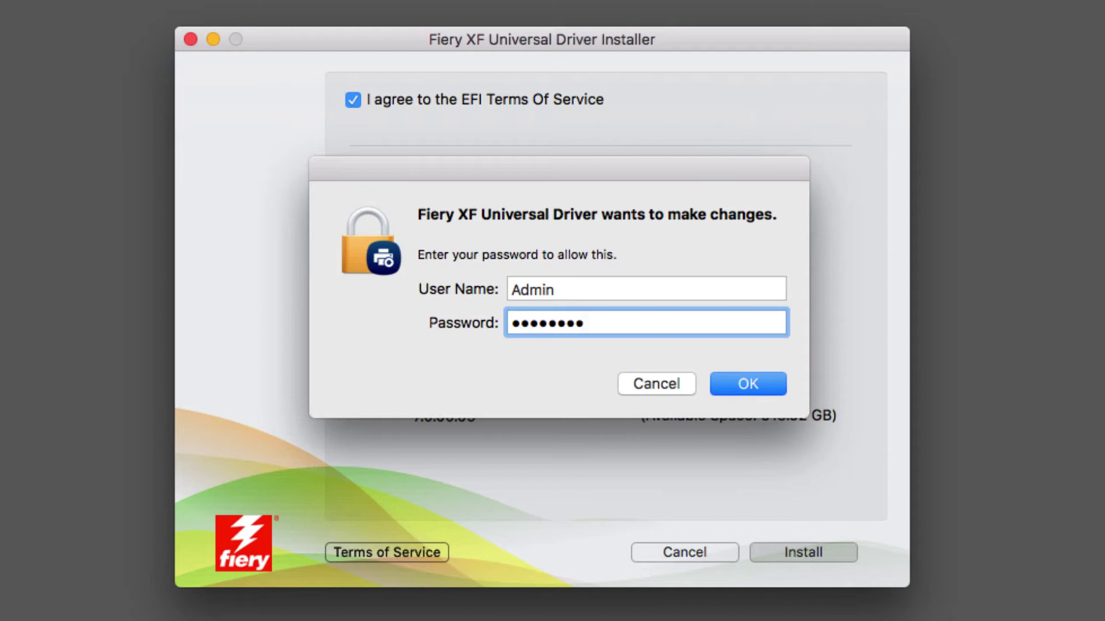
key(Return)
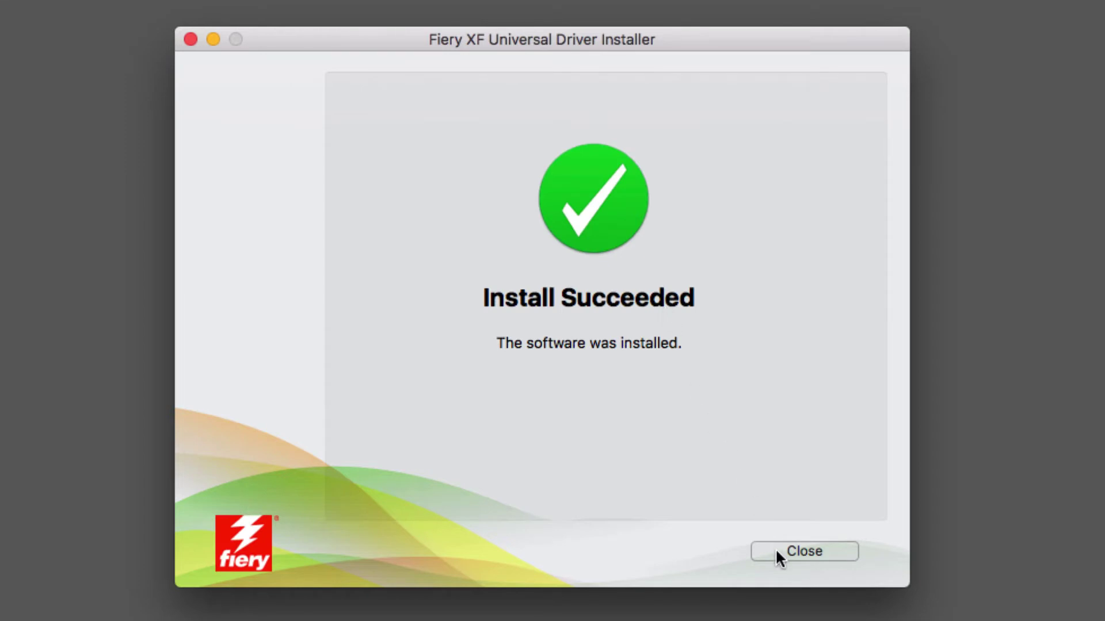
click(776, 551)
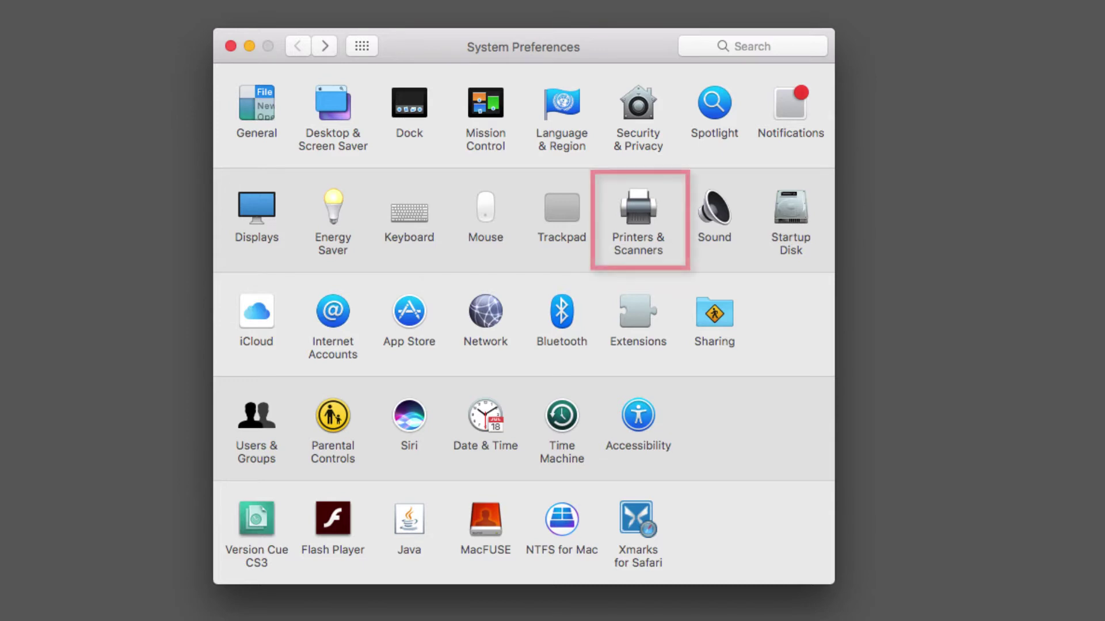
Open Printers & Scanners and bring up the Add printer window with the + button.
click(645, 211)
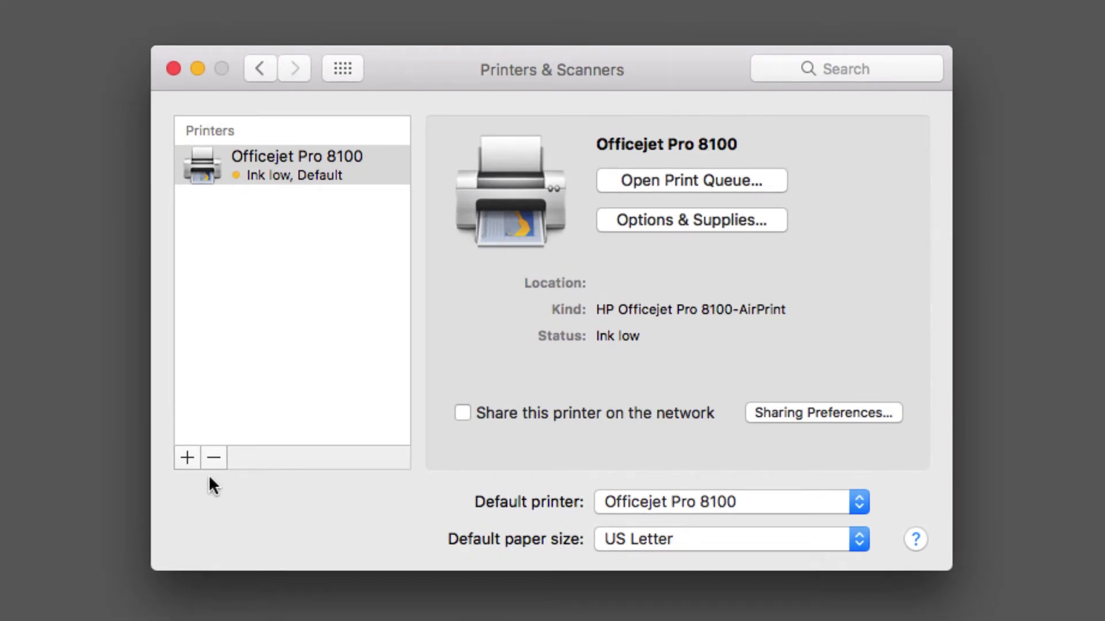
click(188, 458)
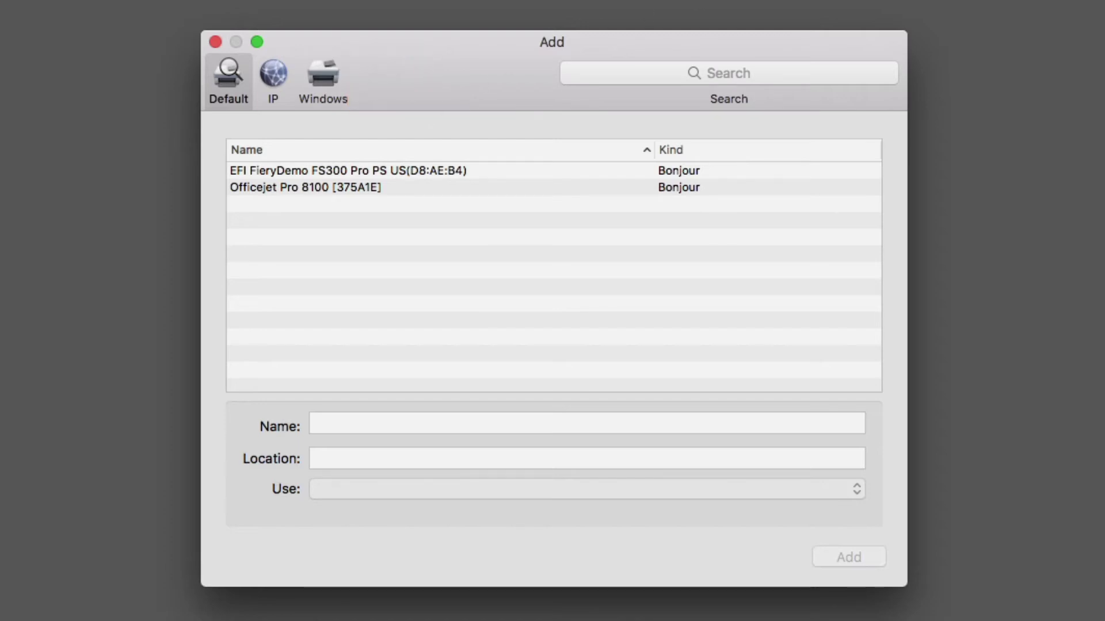
Add the Advanced button to the Add window toolbar and switch to the Advanced pane.
right_click(401, 77)
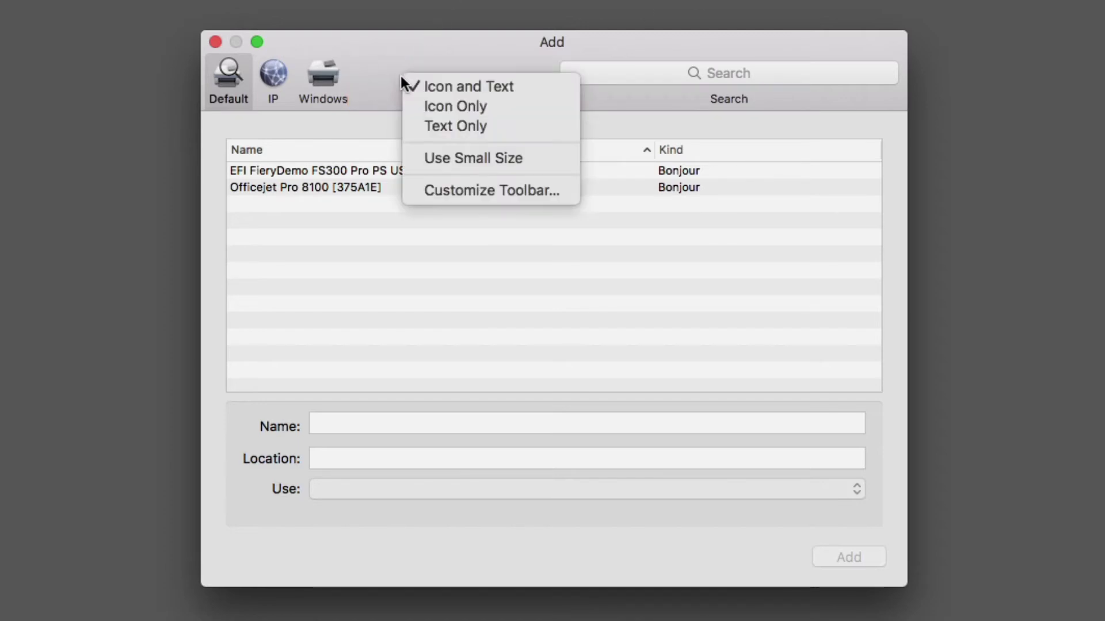
click(506, 191)
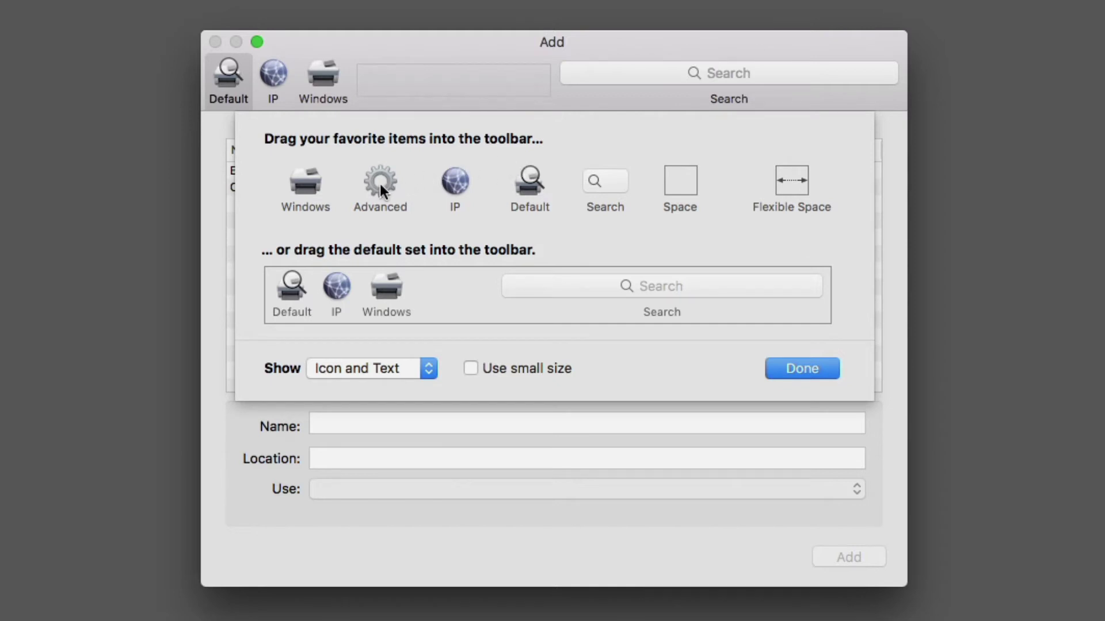
drag(389, 129, 393, 79)
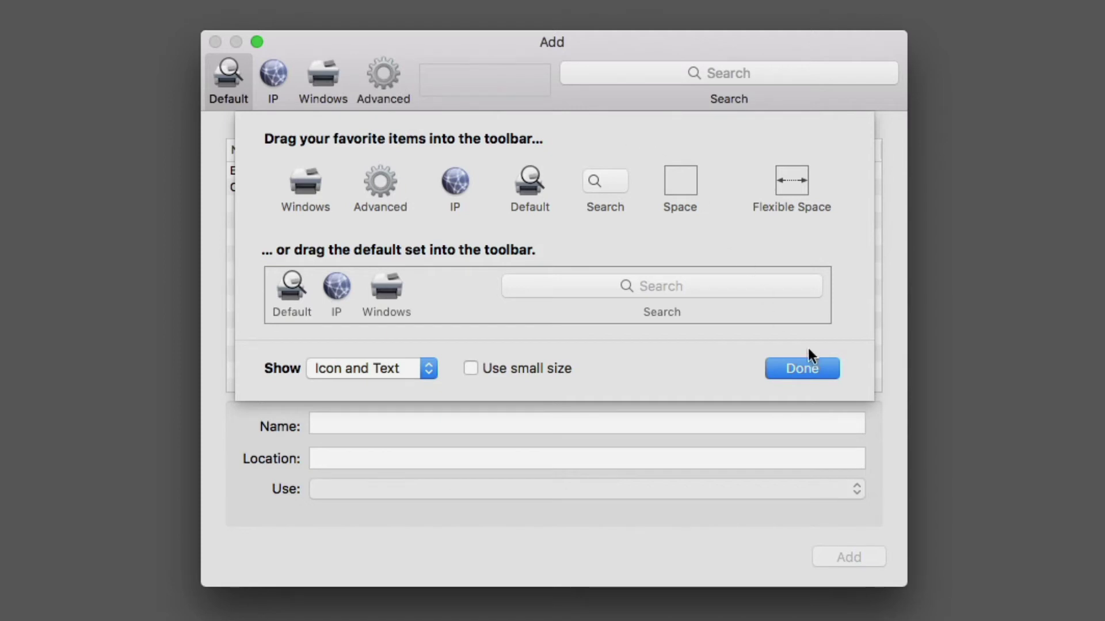
click(809, 367)
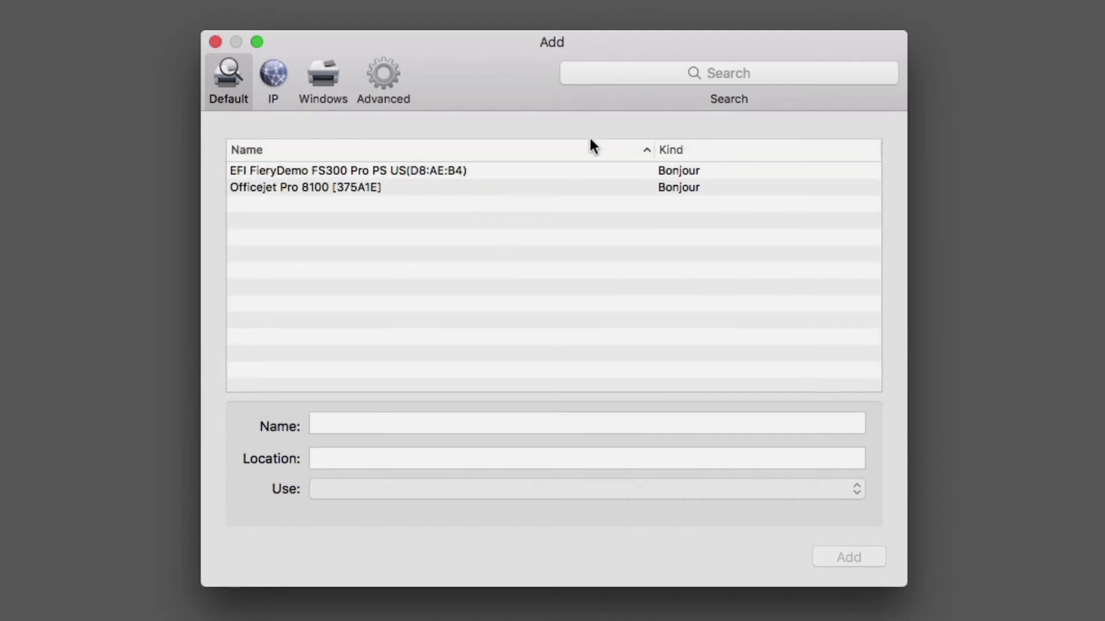
click(374, 77)
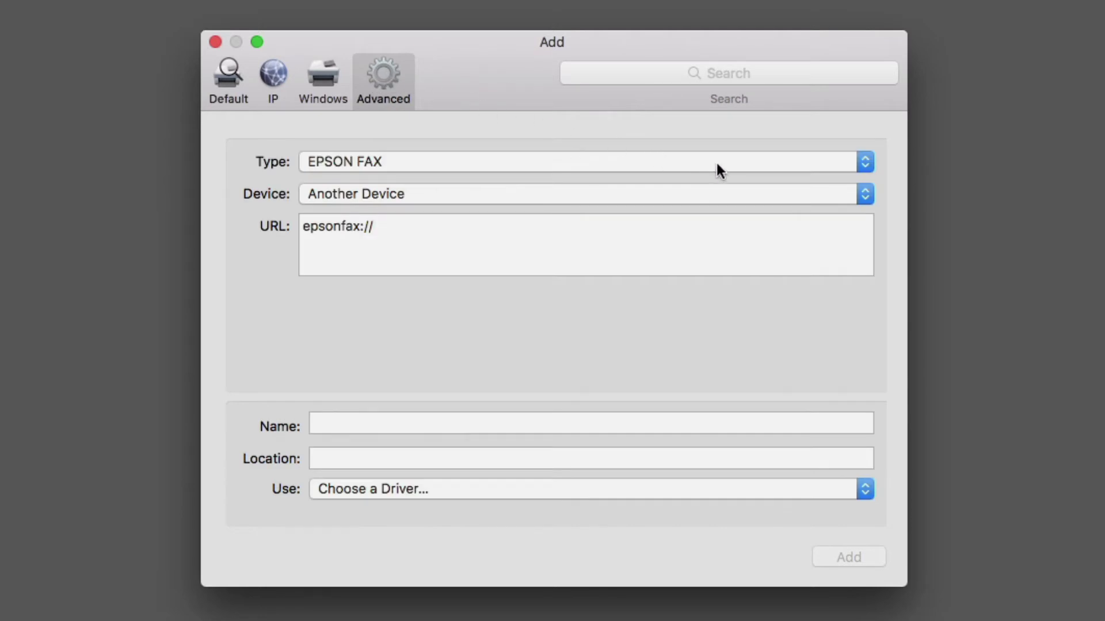
Set Type to Fiery XF Universal Driver and append ip=192.168.52.1/xf to the udspooler:// URL.
click(712, 164)
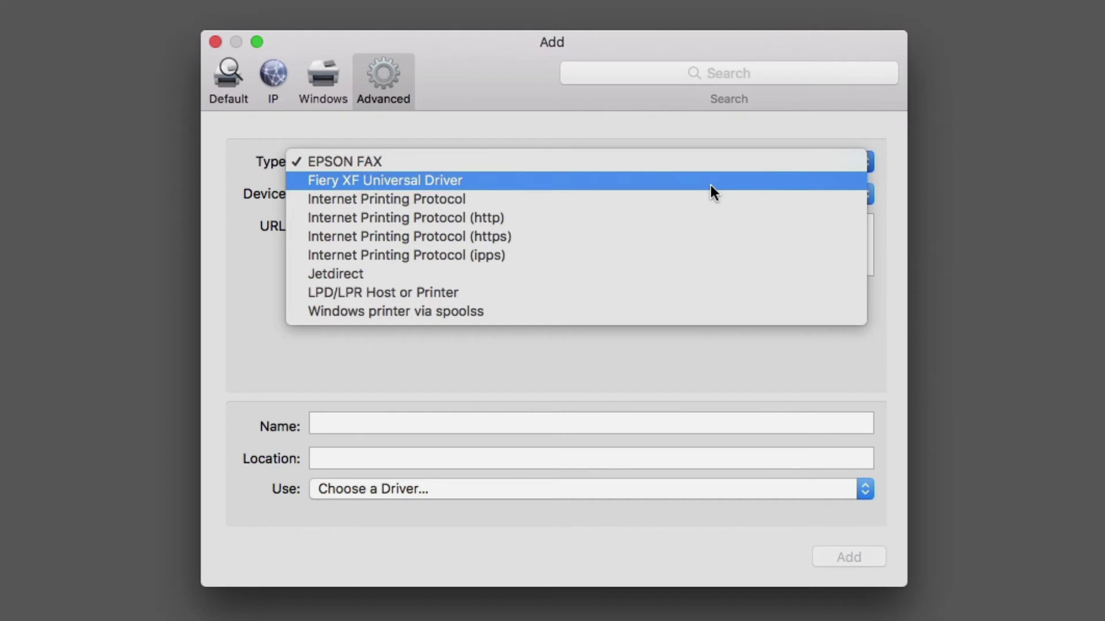
click(710, 185)
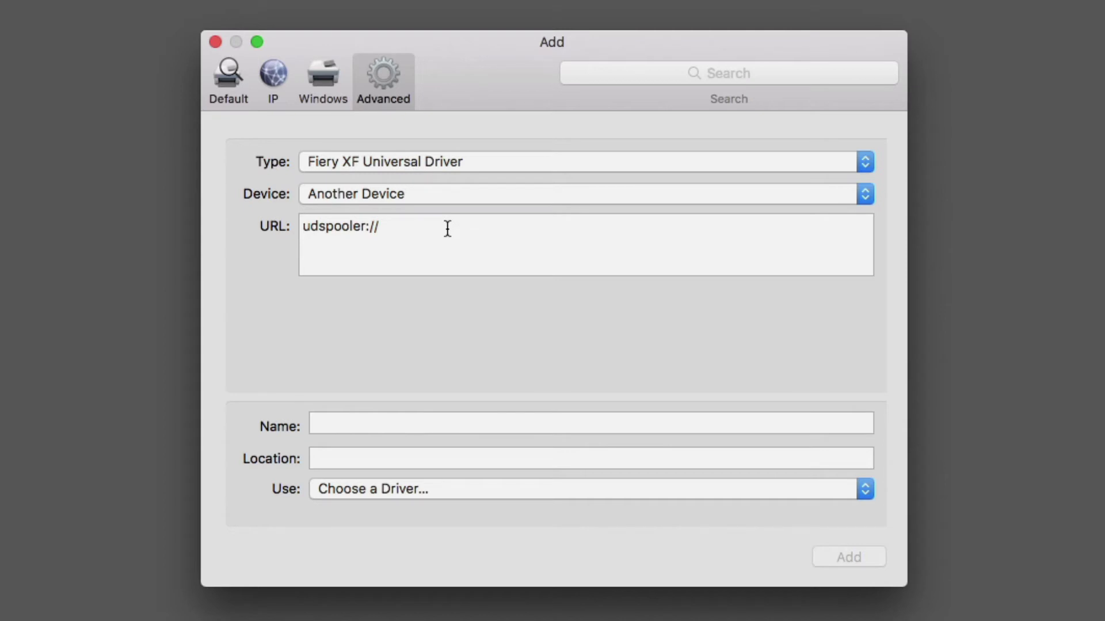
click(447, 228)
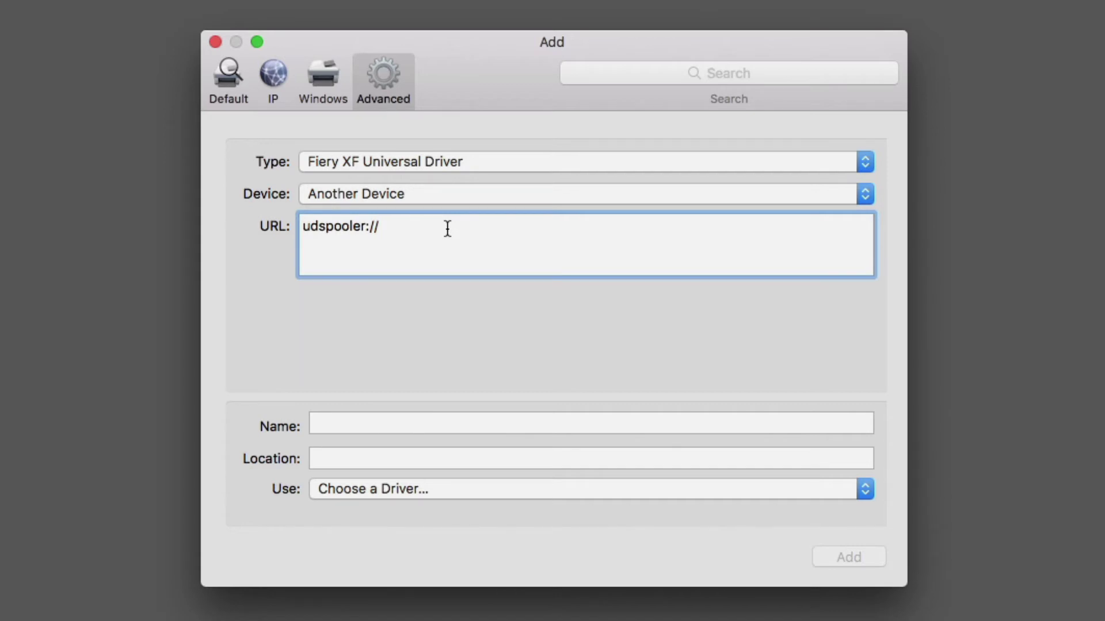
text(ip=192)
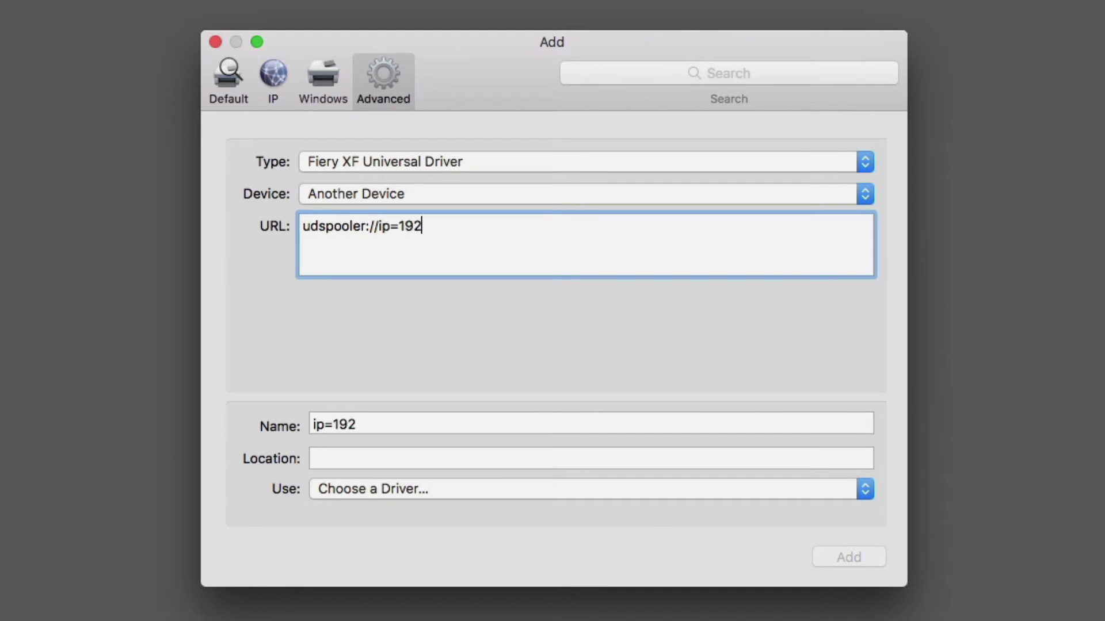
text(.168.52.1)
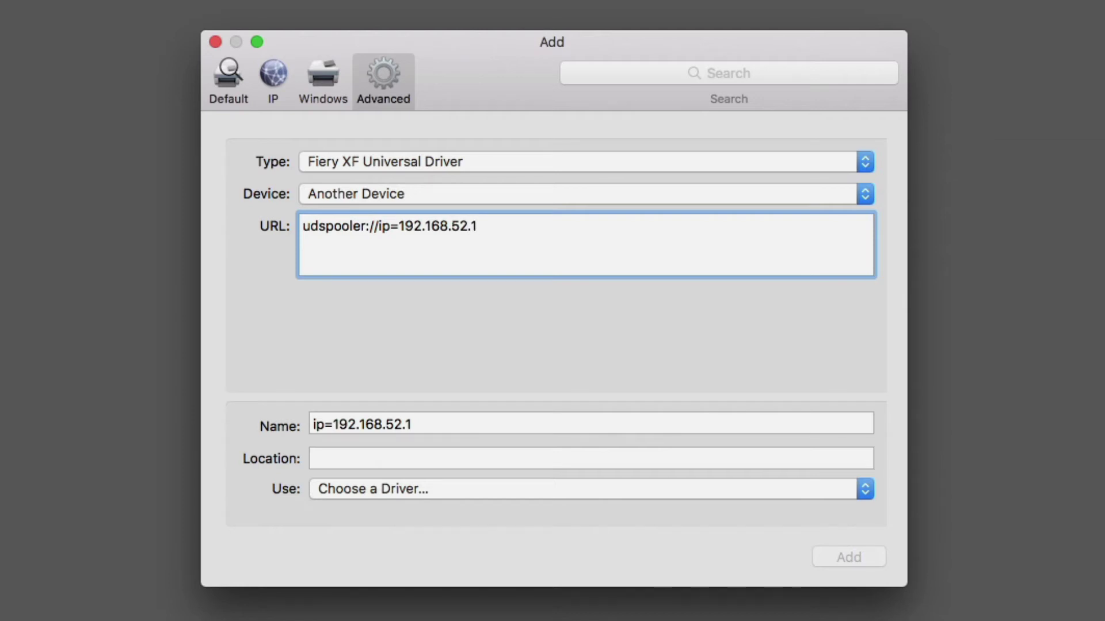
text(/xf)
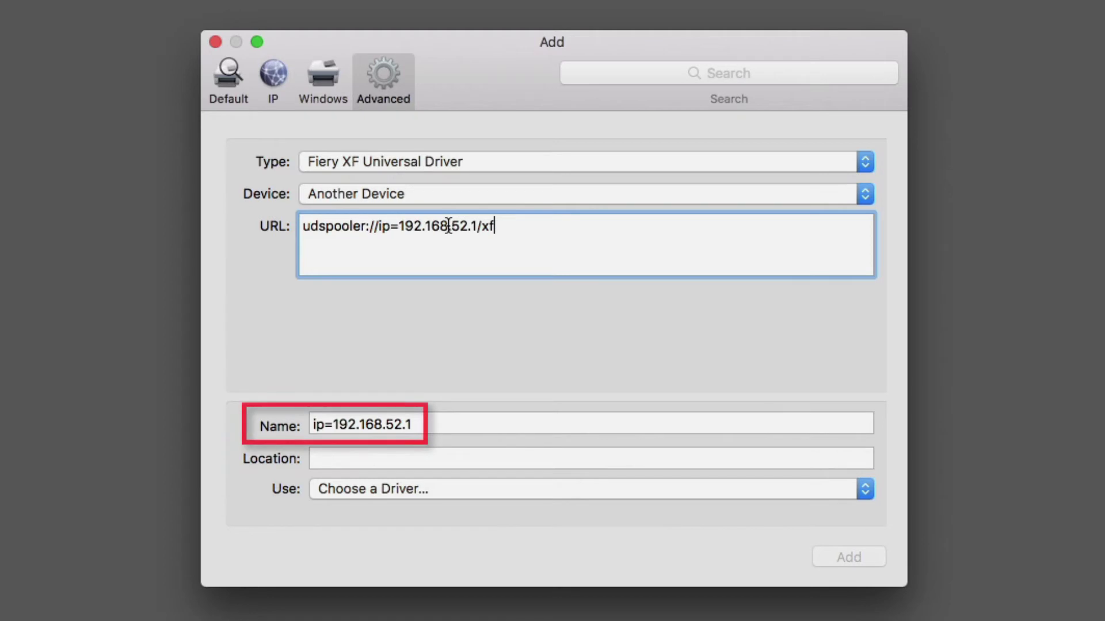
Name the printer proServer_1, assign EFI Fiery XF Universal Driver software, and add it.
triple_click(336, 424)
text(proServer_1)
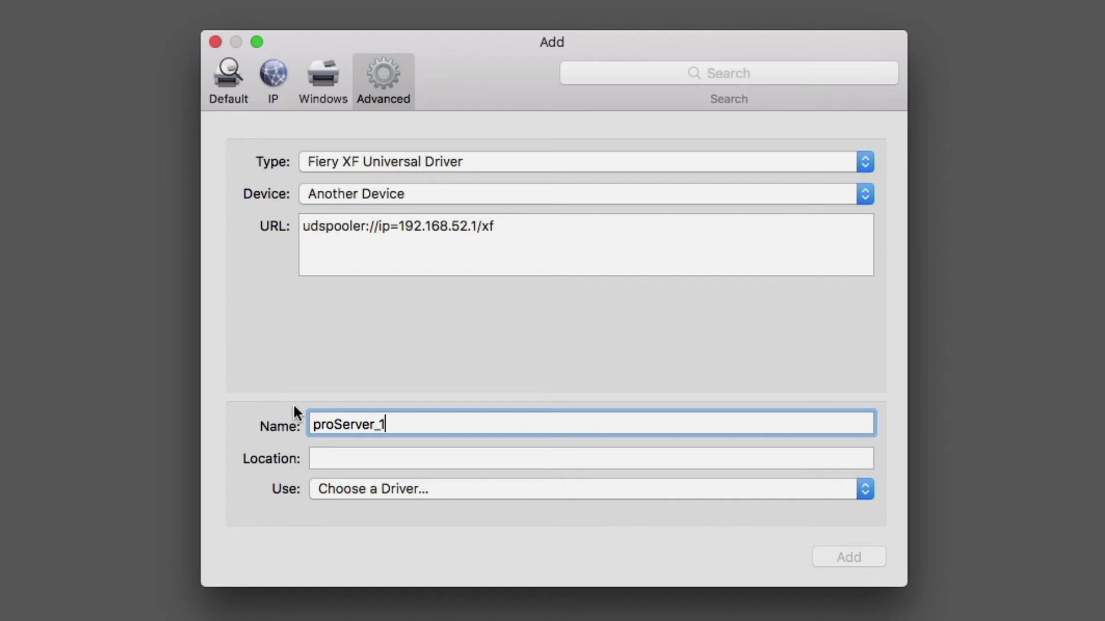
click(743, 490)
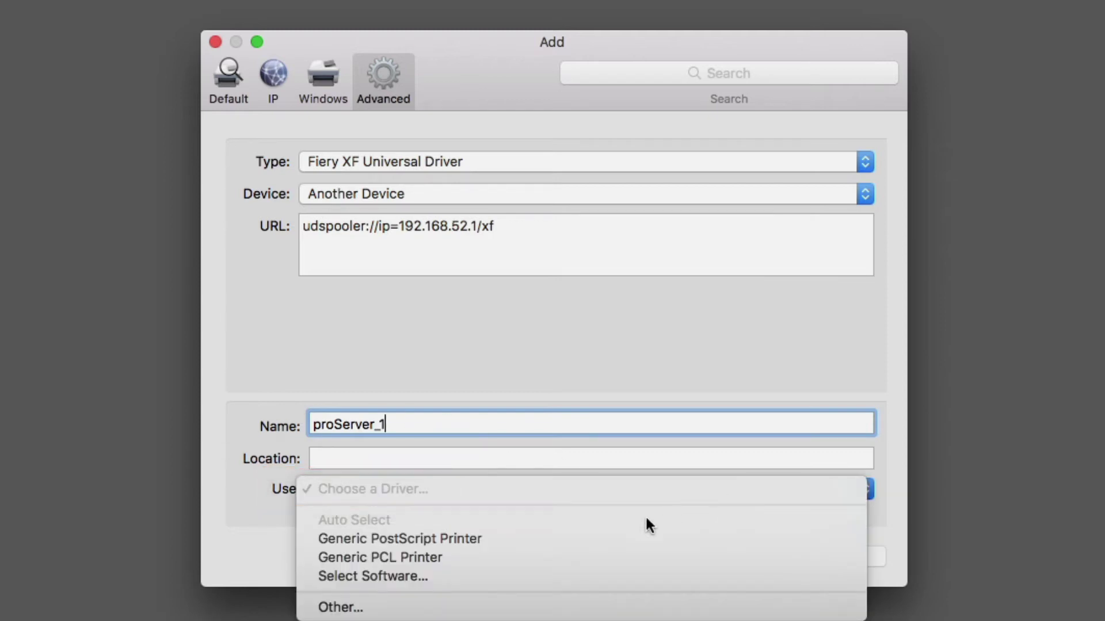
click(537, 576)
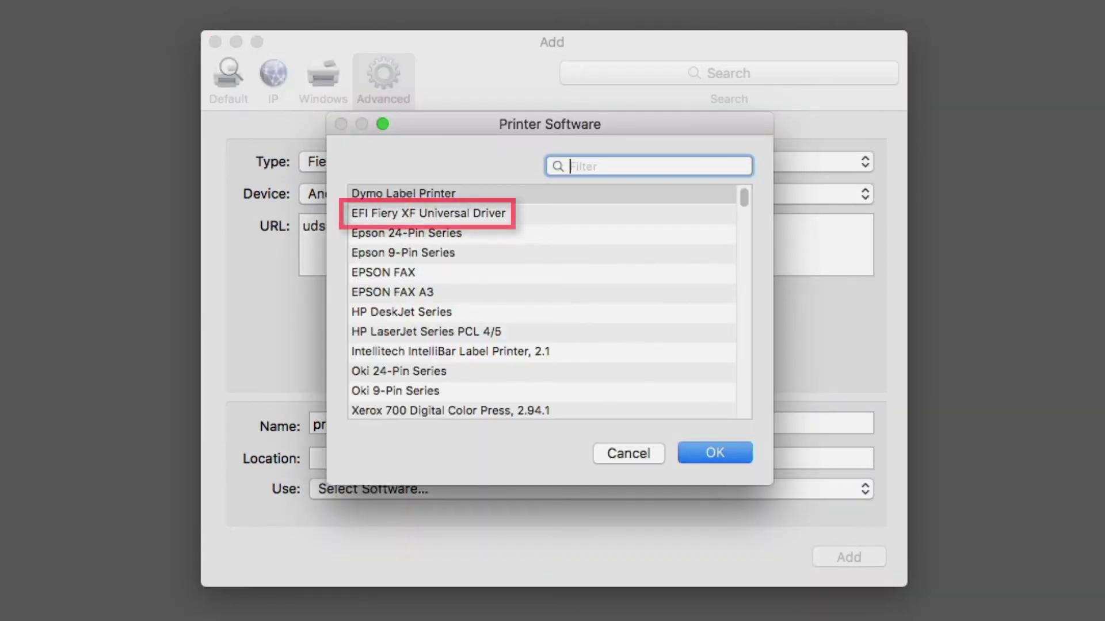
click(423, 207)
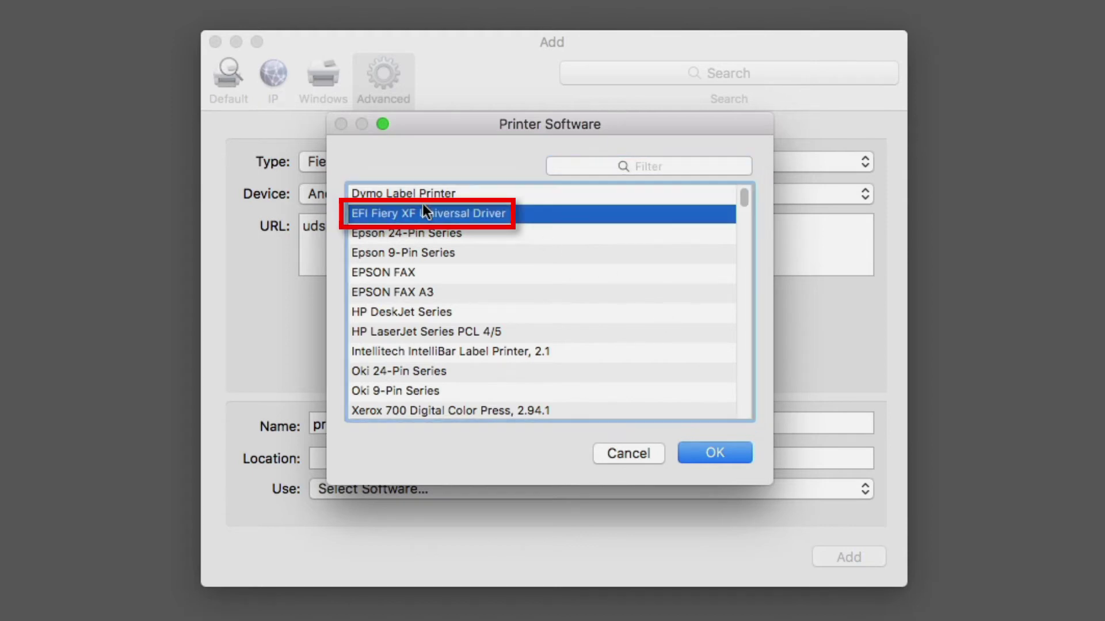
click(692, 457)
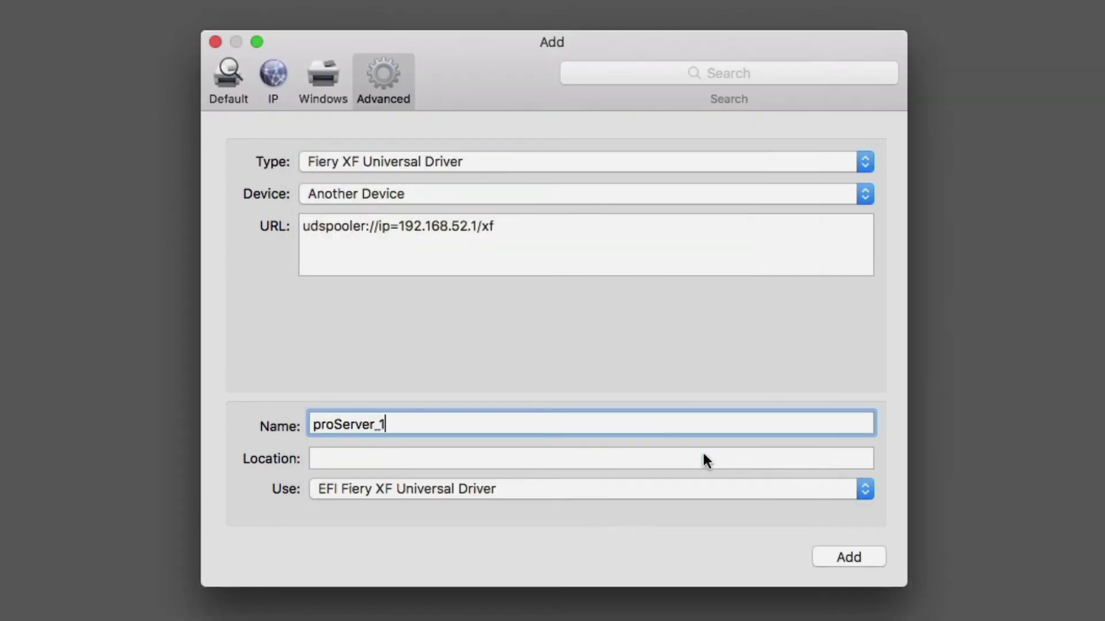
click(871, 557)
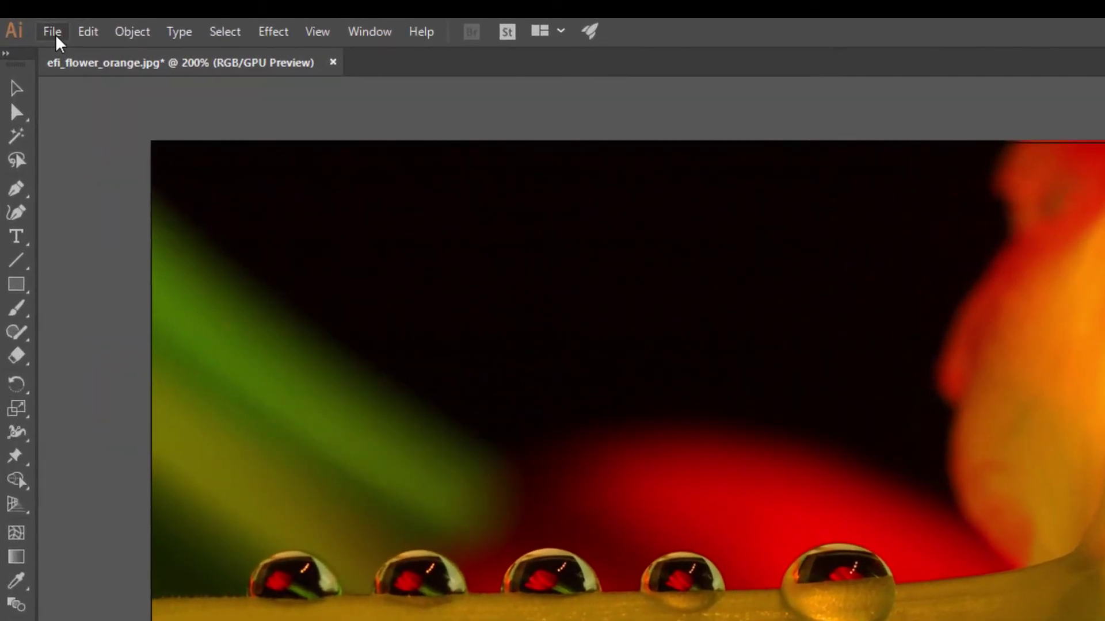
Open File > Print in Illustrator with Fiery XF Universal Driver as the printer.
click(36, 28)
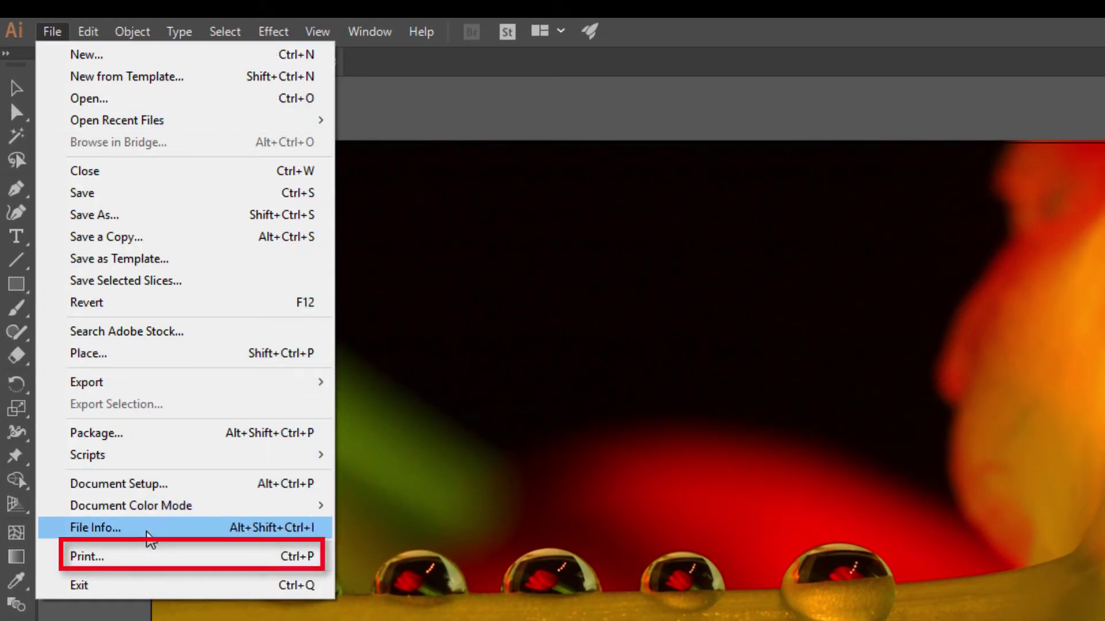
click(150, 556)
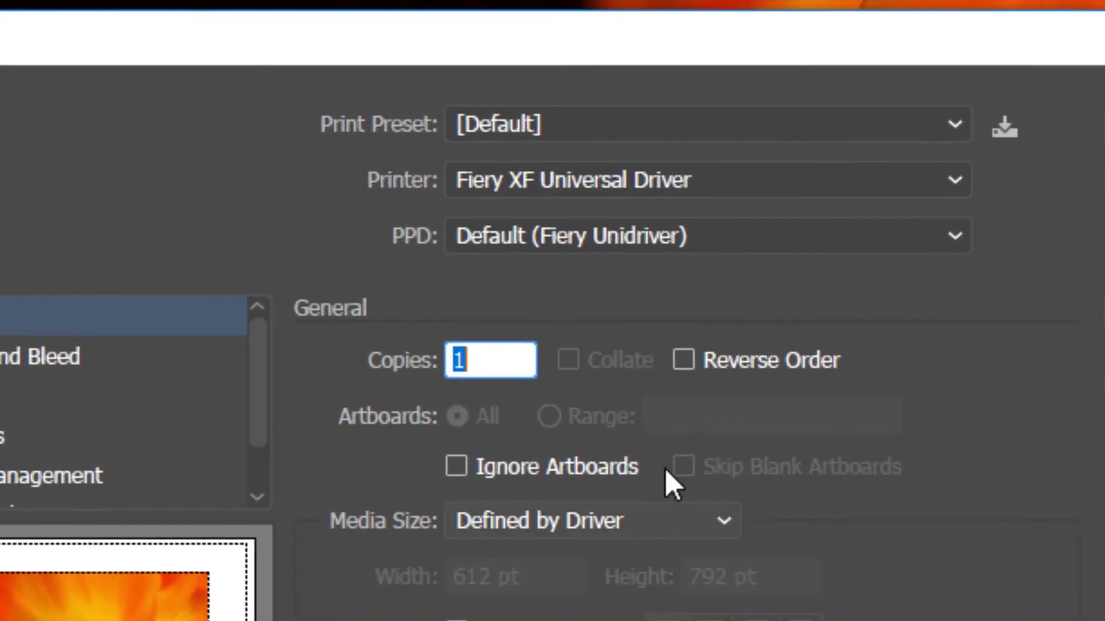
click(955, 199)
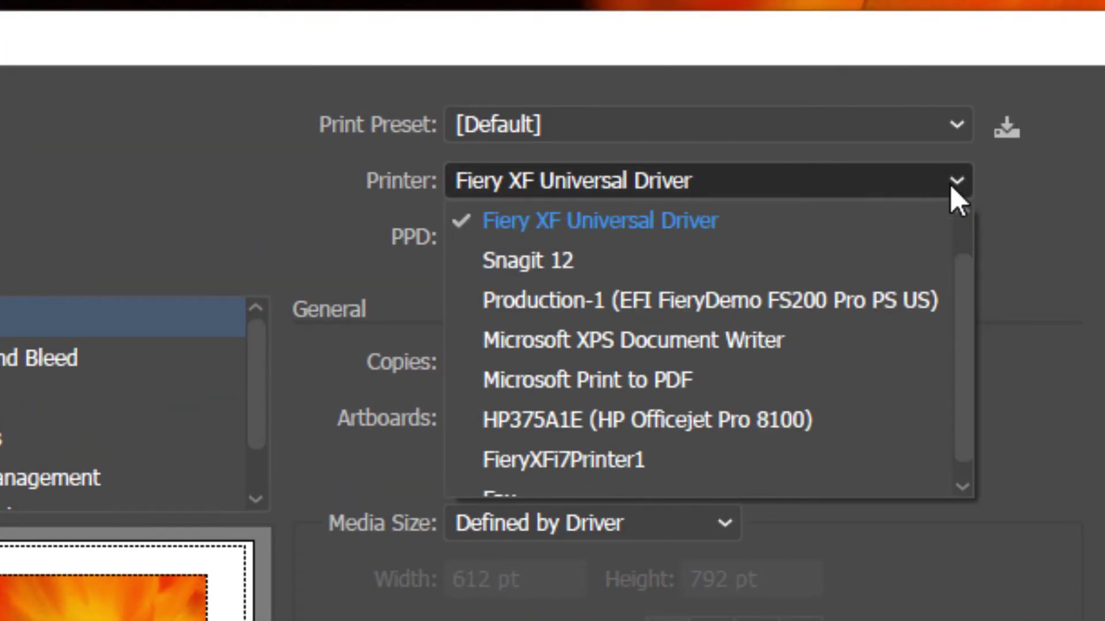
click(951, 185)
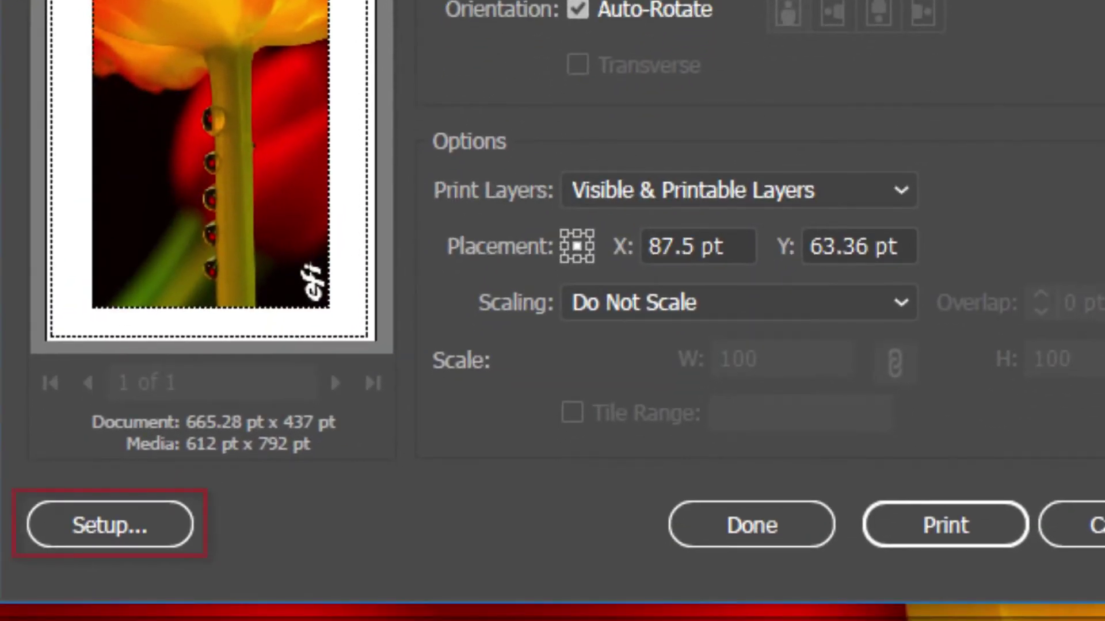
Go through Setup and Preferences to the Fiery XF Universal Driver tab of Printing Preferences.
click(175, 520)
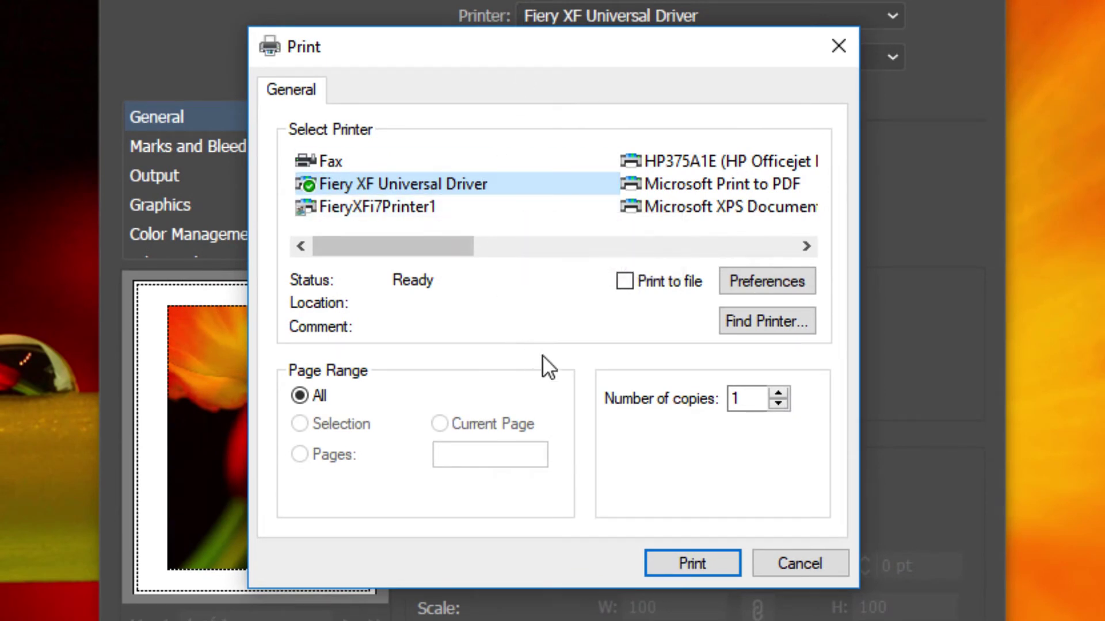
click(769, 280)
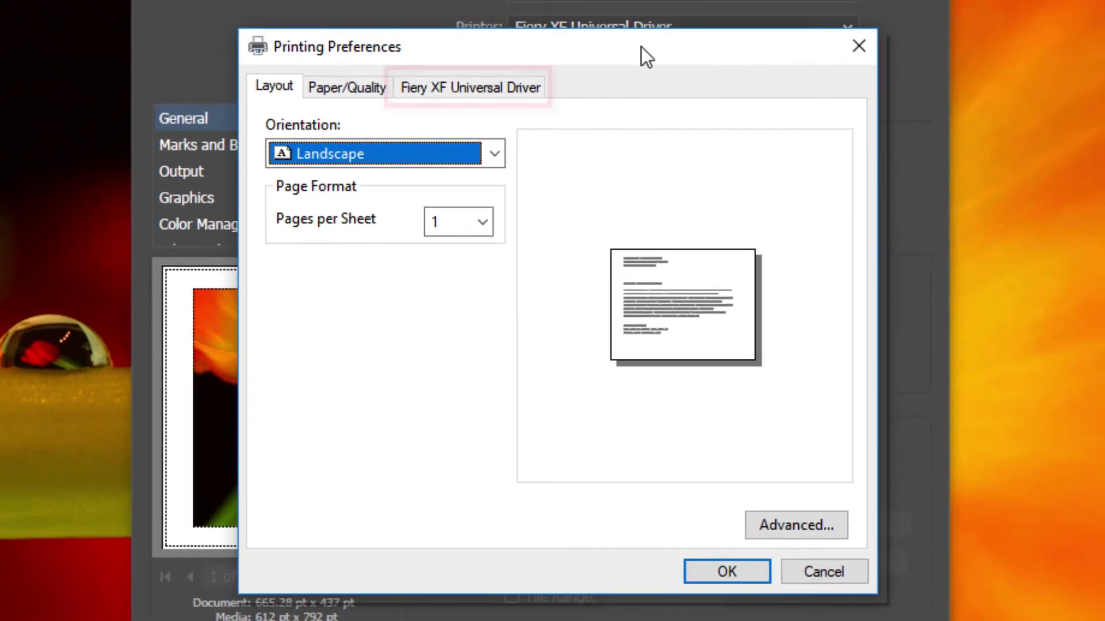
click(507, 88)
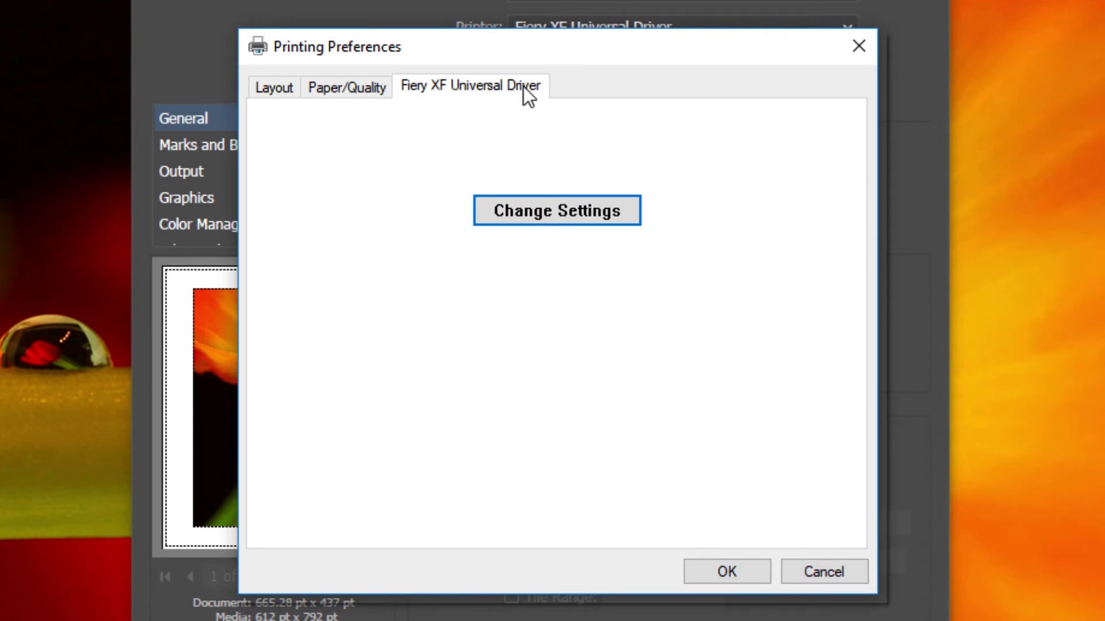
Log in to the Fiery XF server at 192.168.52.1 instead of localhost, retyping the administrator password.
click(606, 216)
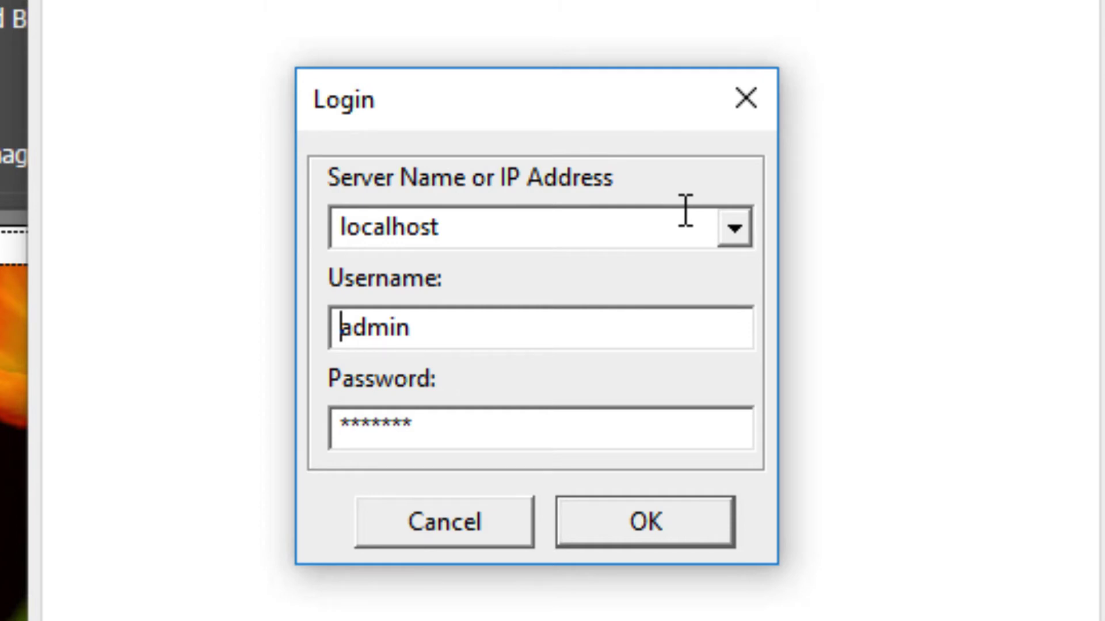
double_click(708, 209)
text(192.168.52.1)
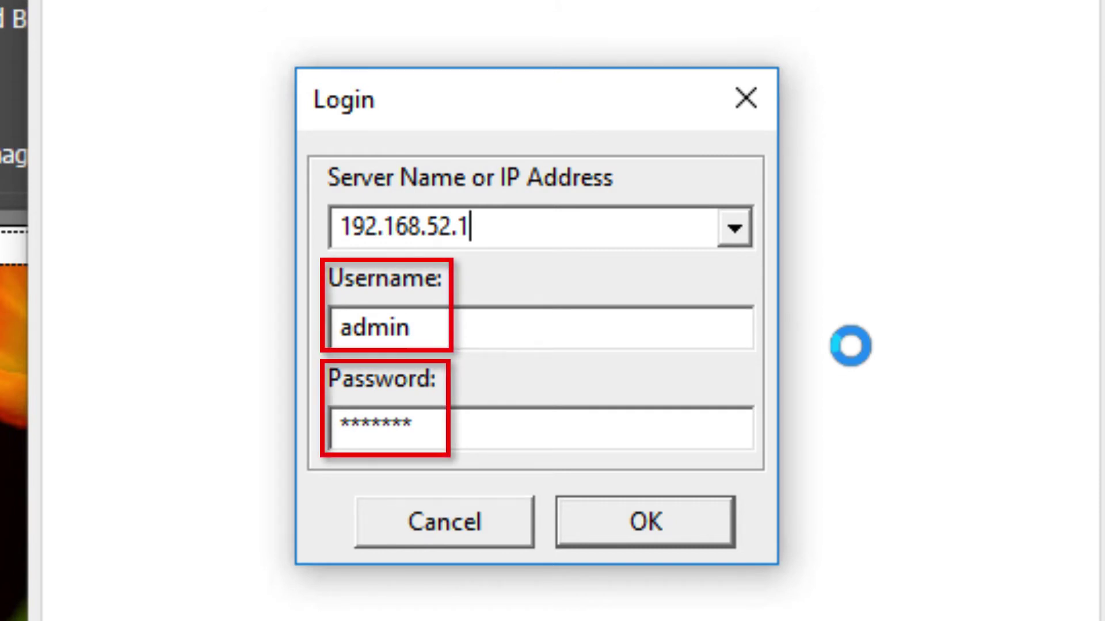
click(537, 328)
drag(524, 423, 256, 412)
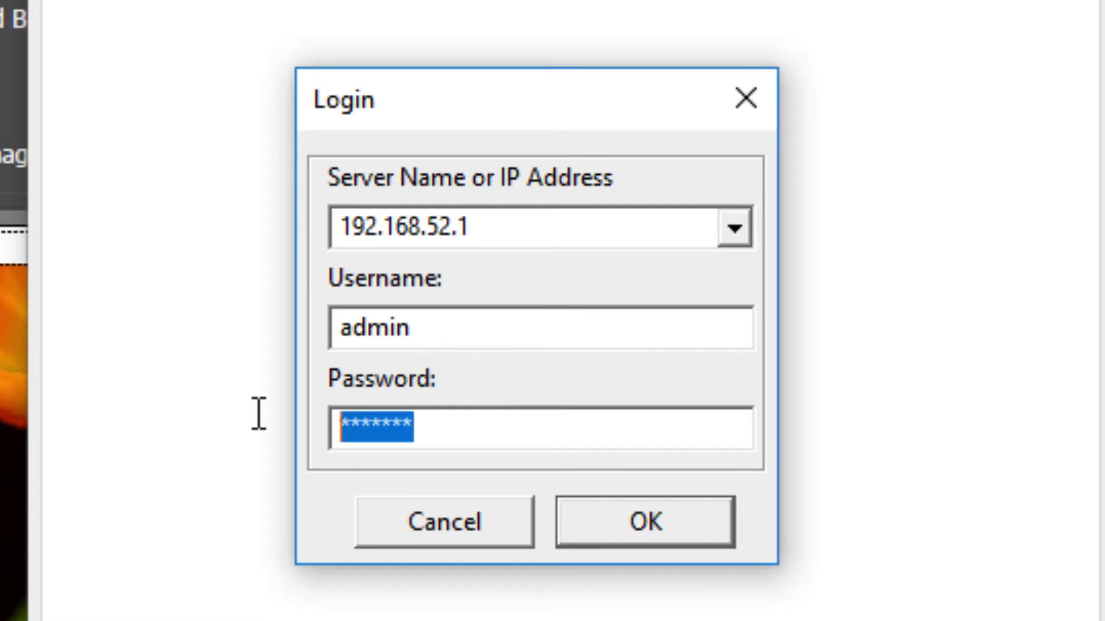
text(*******)
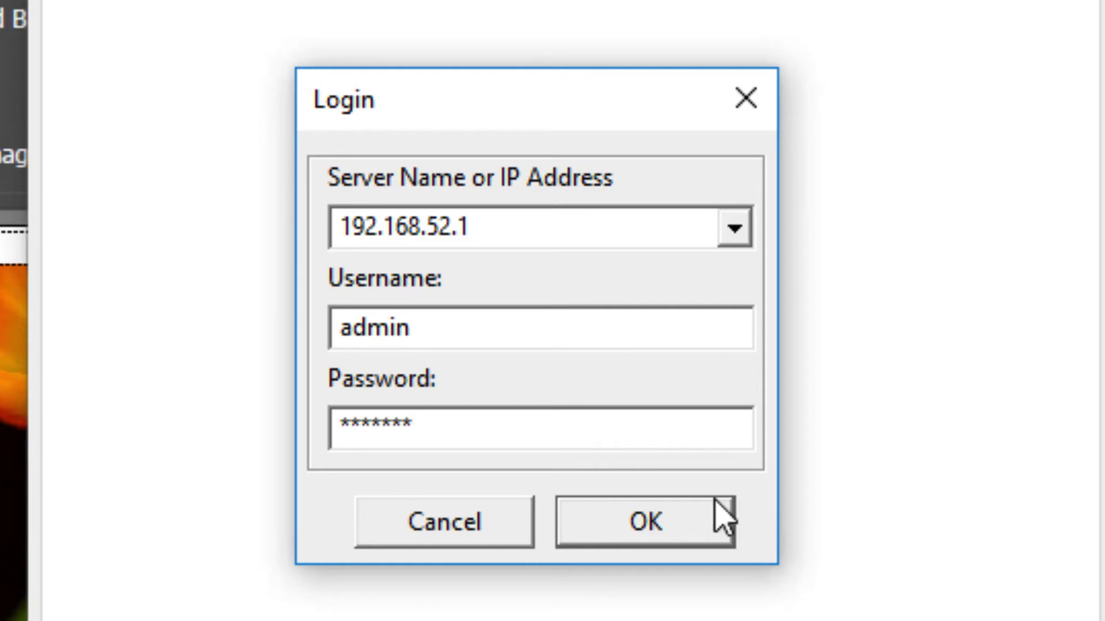
click(707, 530)
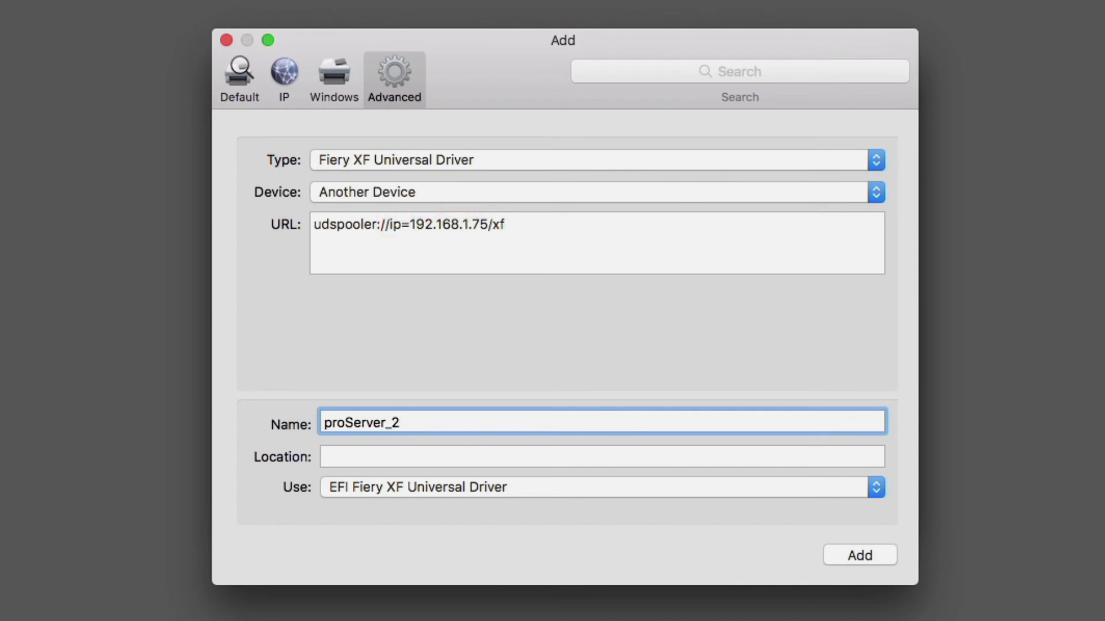
Add proServer_2 at udspooler://ip=192.168.1.75/xf with the EFI Fiery XF Universal Driver.
click(865, 555)
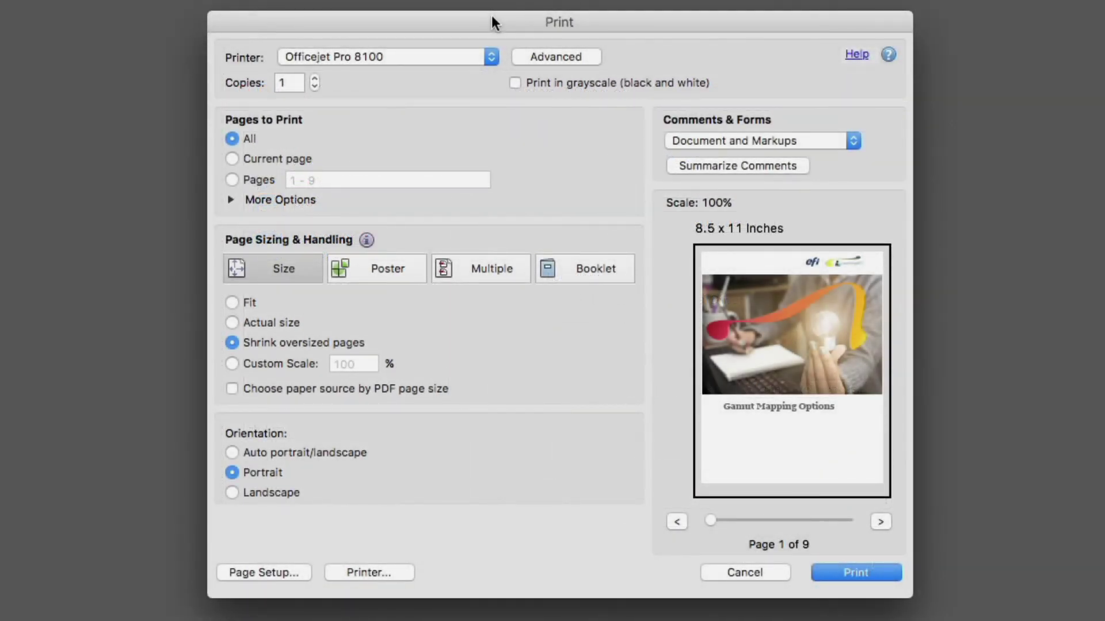
Show Acrobat's printer list, which now includes proServer_1 and proServer_2.
click(489, 54)
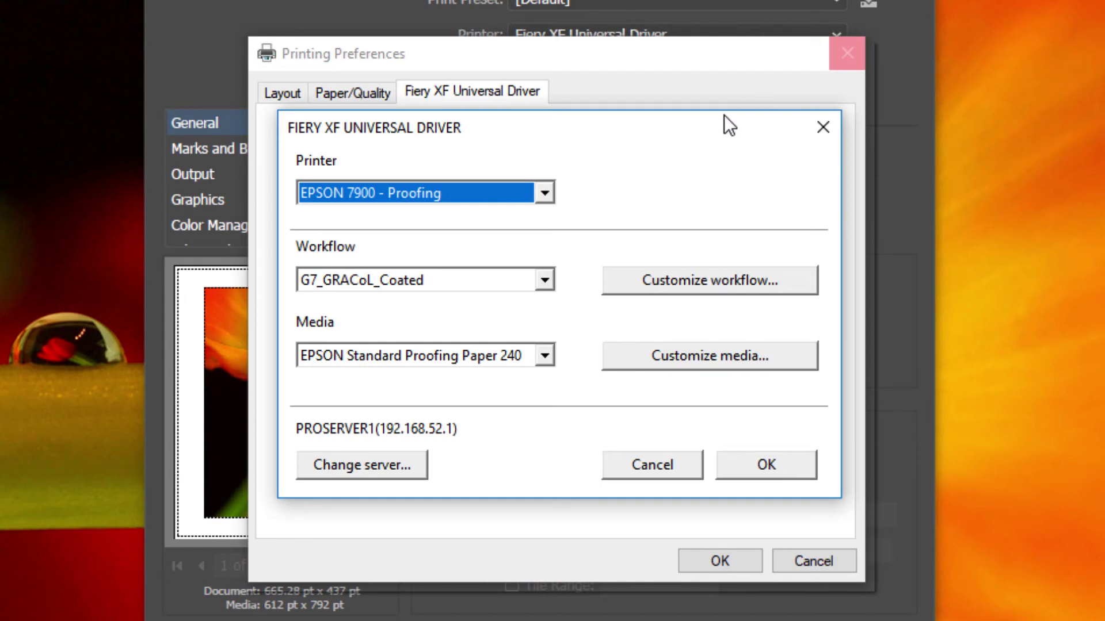
Select VUTEk LX3 Pro North as the output printer.
click(545, 193)
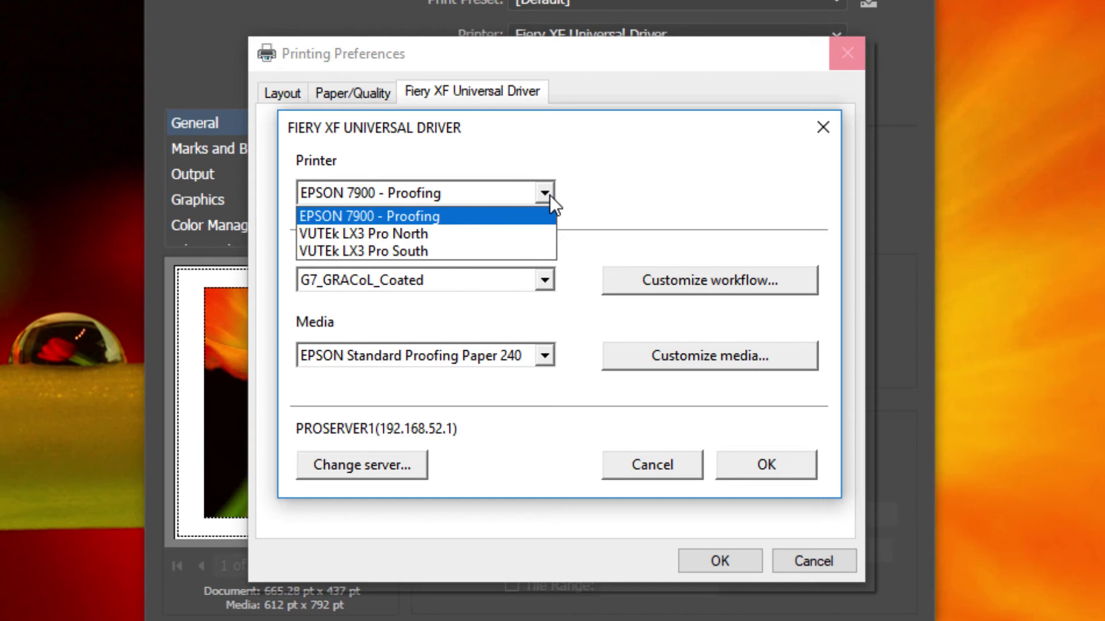
key(Down)
key(Return)
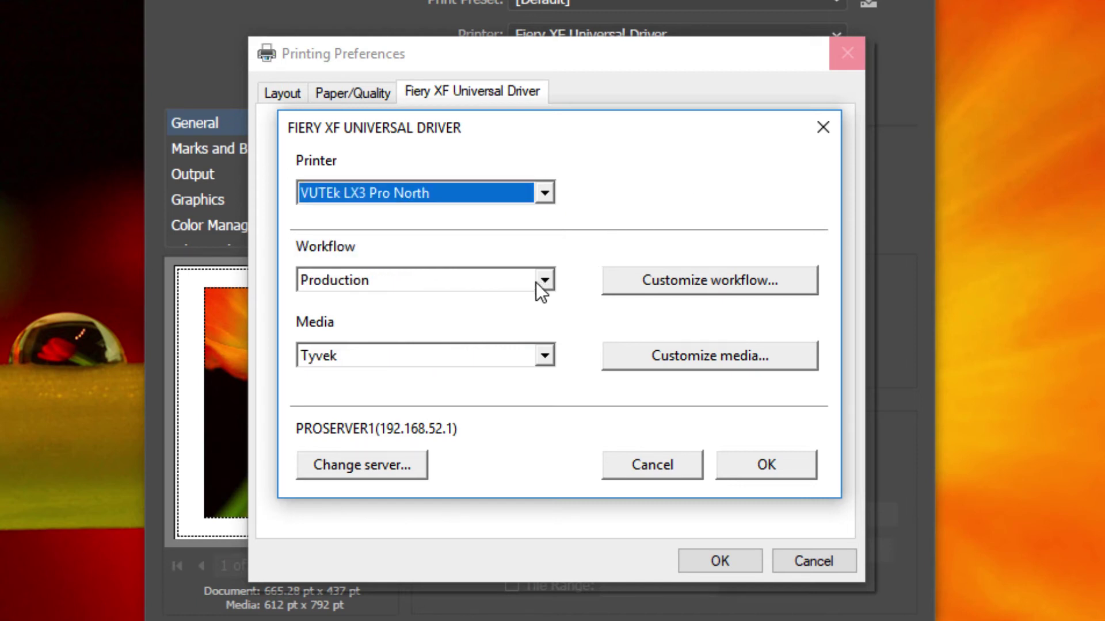
Keep the Production workflow and Tyvek media, then open the workflow customisation.
click(544, 282)
click(536, 282)
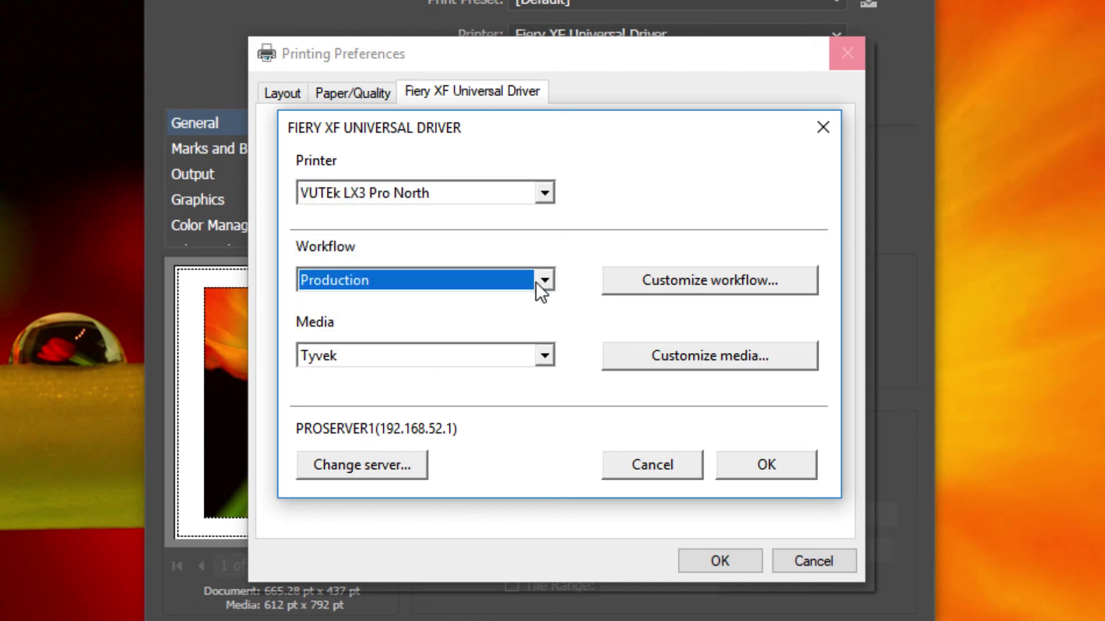
click(541, 358)
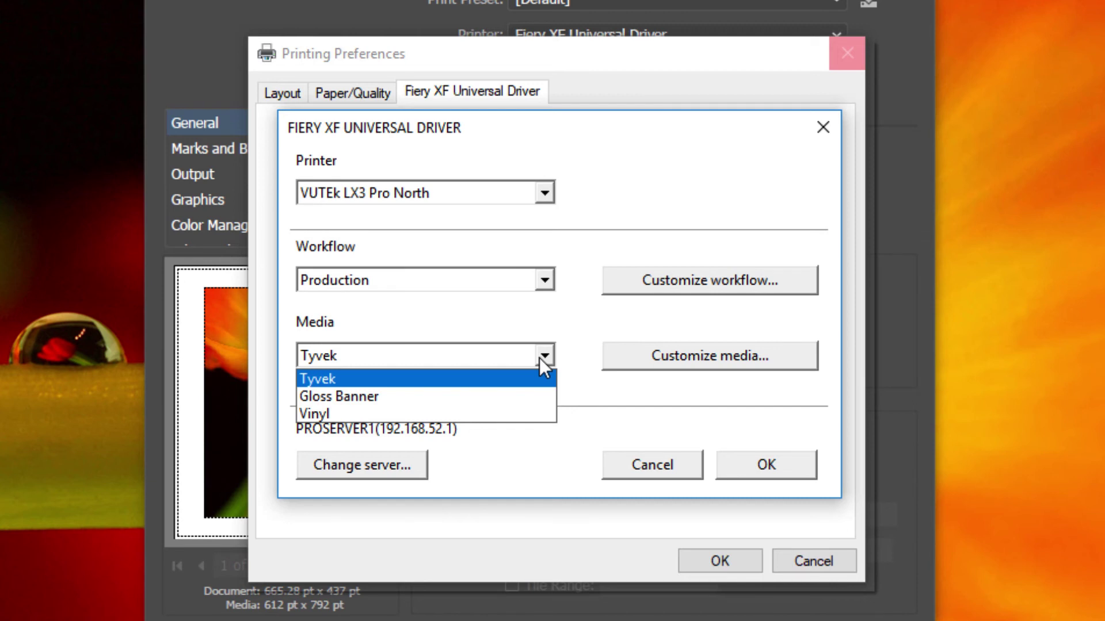
click(540, 358)
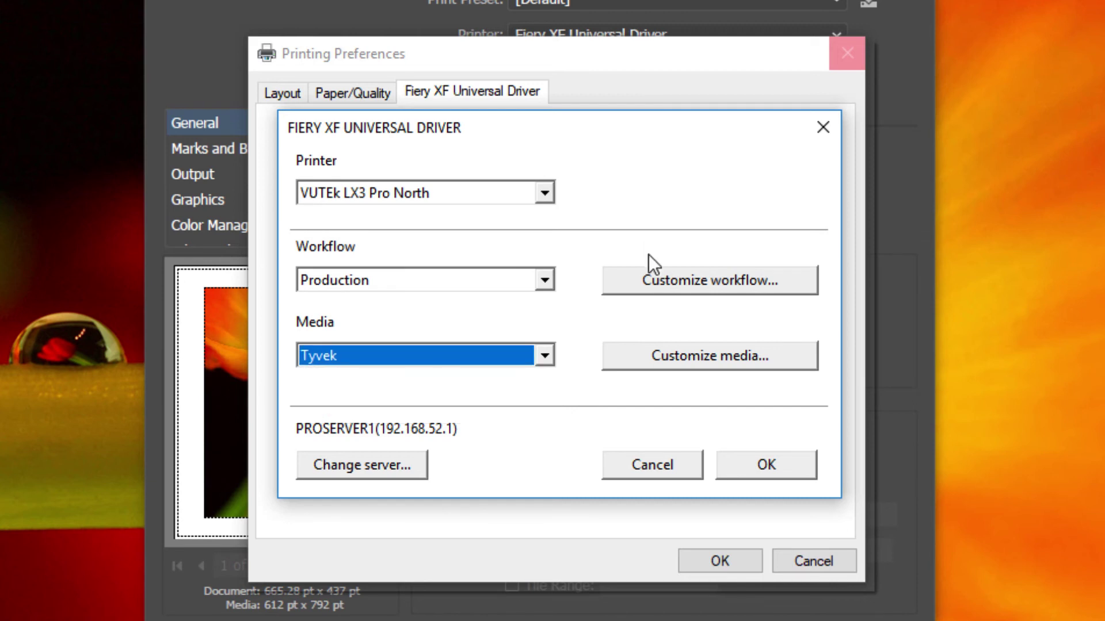
click(700, 286)
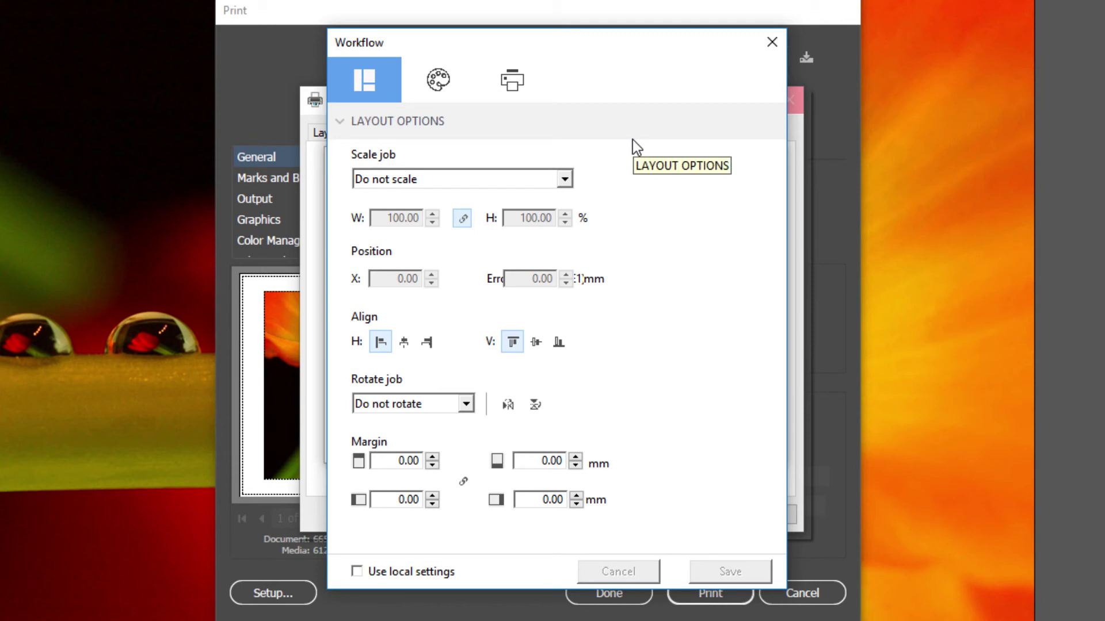
Leave the job unscaled and unrotated in the workflow's Layout settings.
click(562, 179)
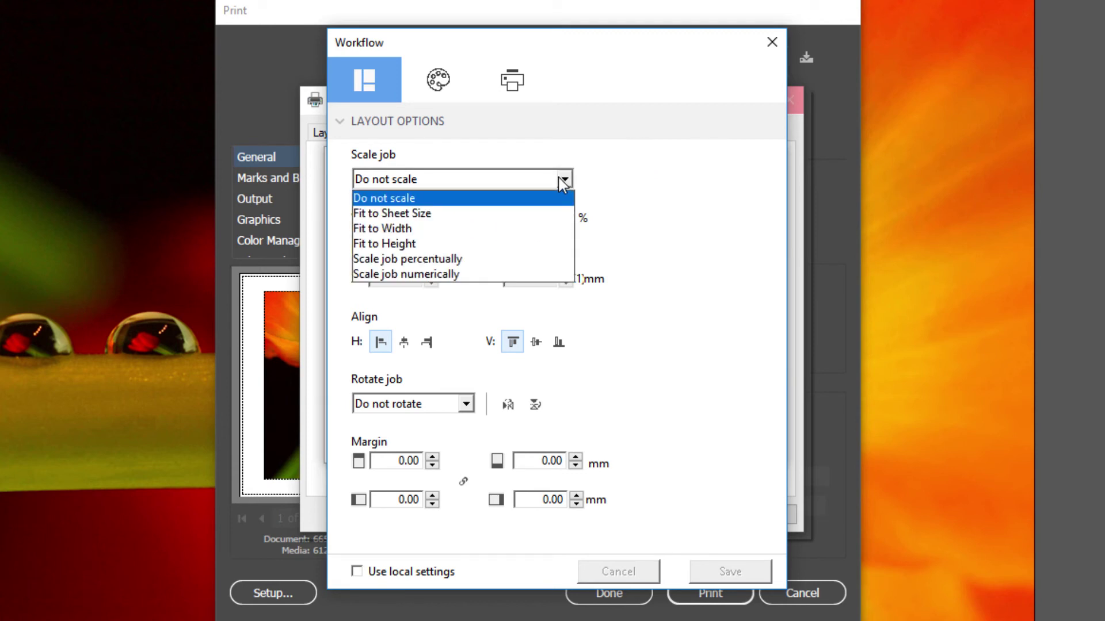
click(563, 181)
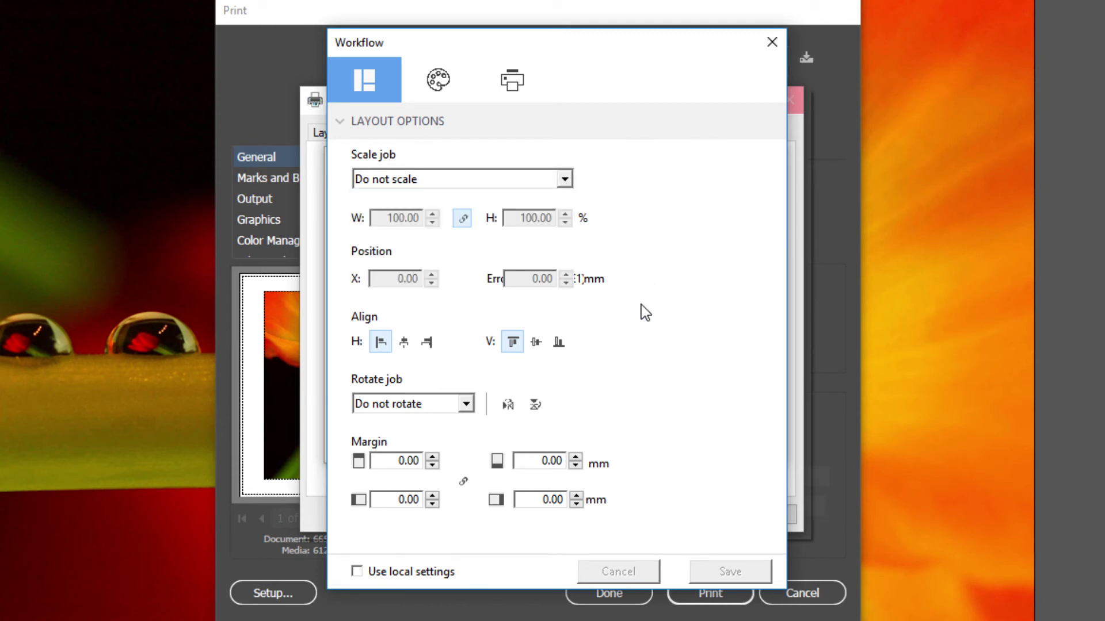
click(466, 405)
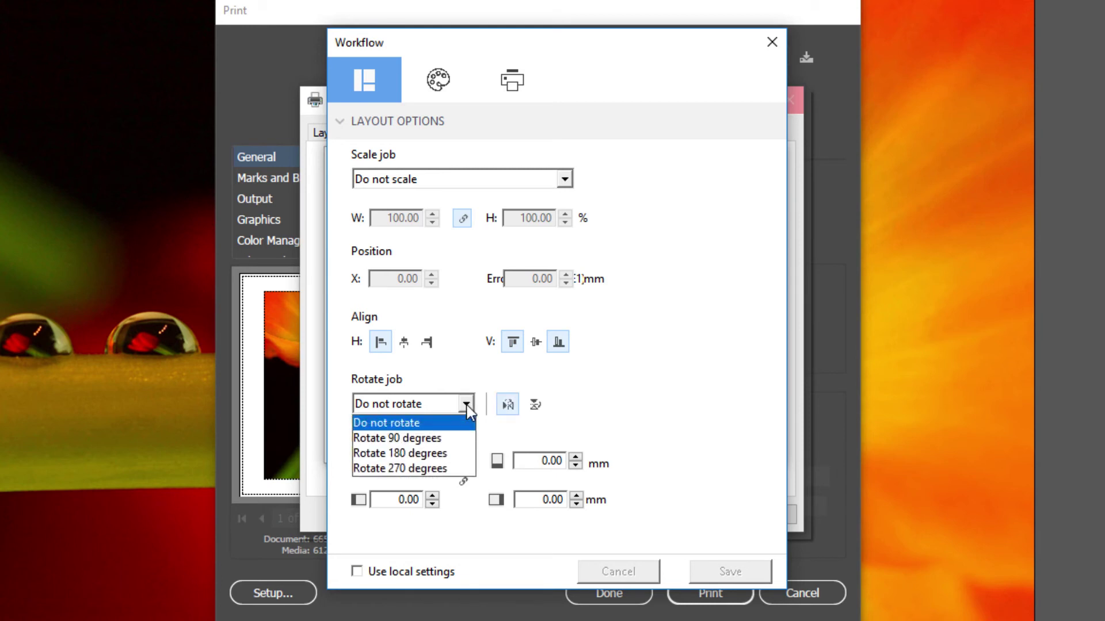
click(466, 406)
Leave no colour management preset selected and review the source profile settings.
click(439, 81)
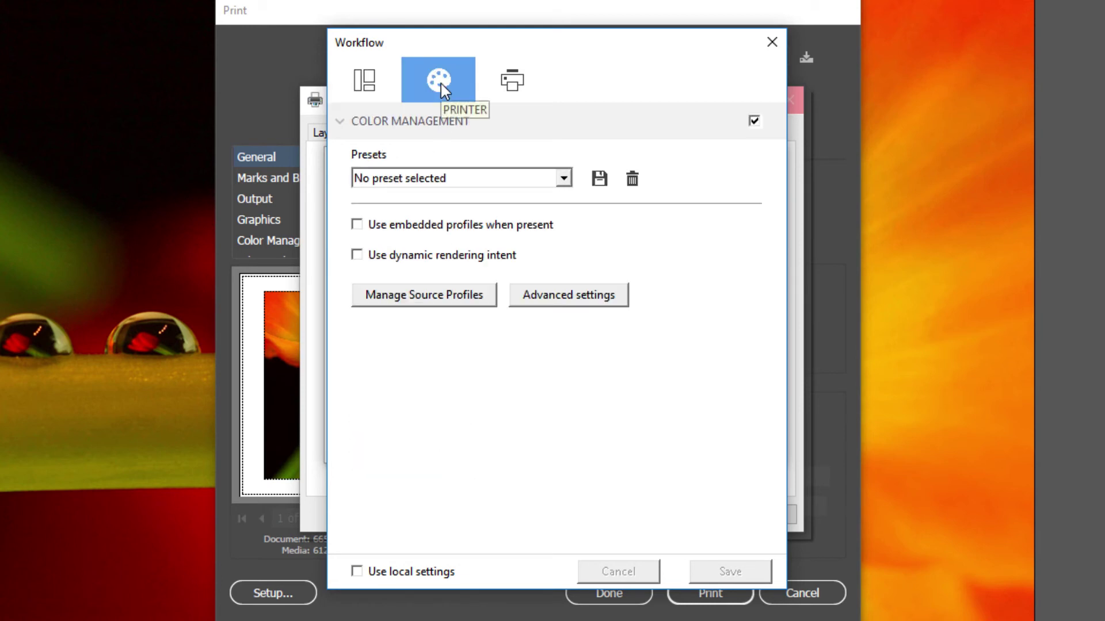
click(560, 174)
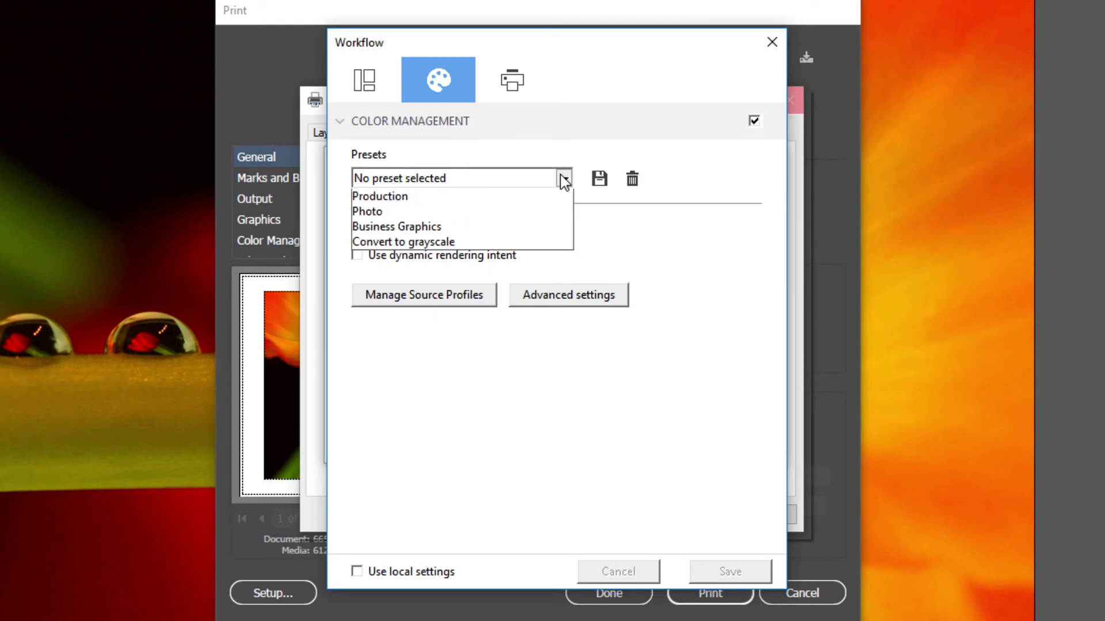
click(560, 174)
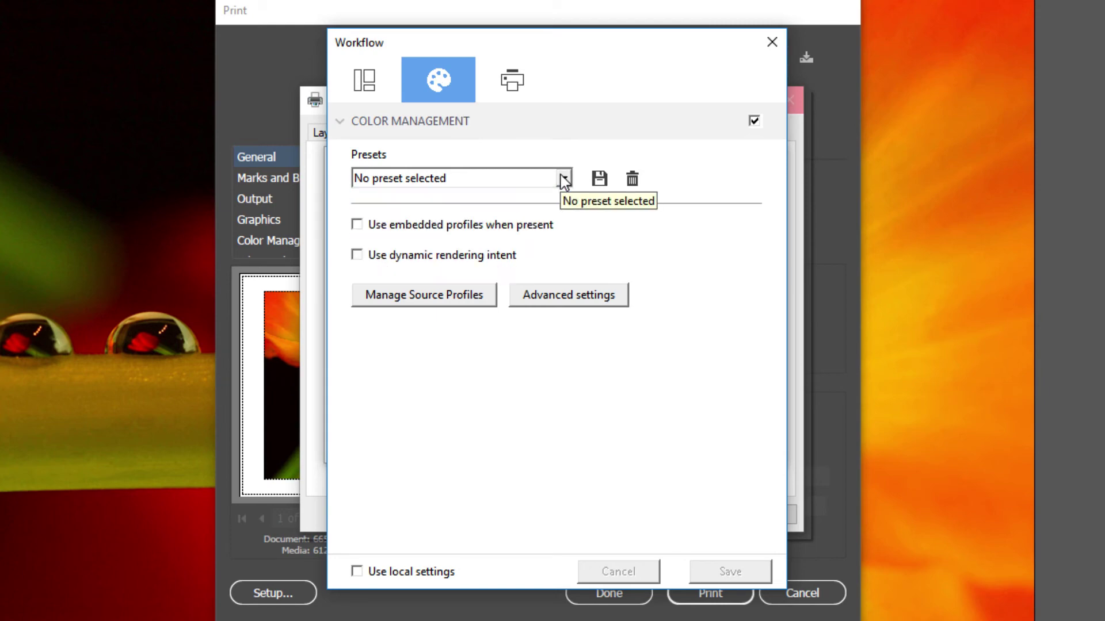
click(480, 295)
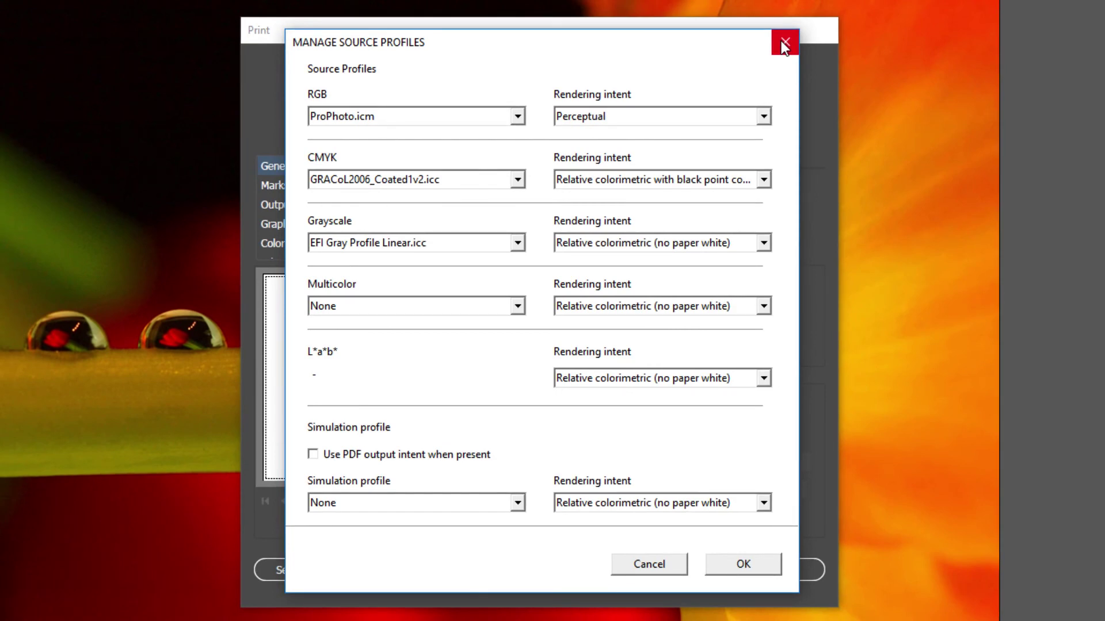
click(785, 43)
Make the Production workflow use local settings and save it.
click(521, 103)
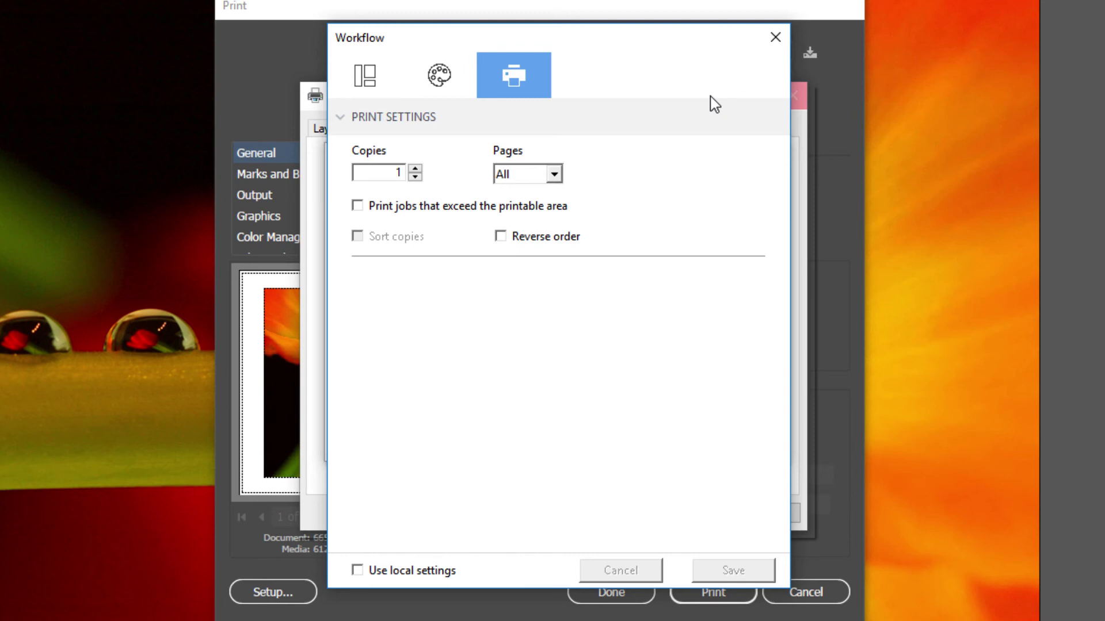
click(358, 570)
click(711, 568)
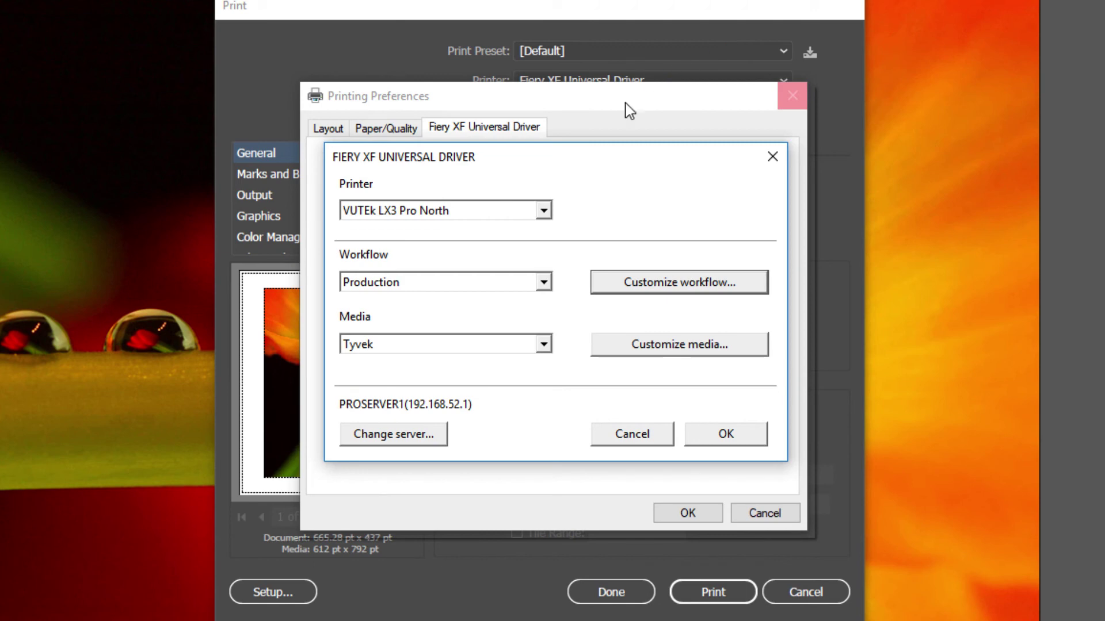
Set the Tyvek media to local settings (WHITE_INK spot colour, 100% flood) and save it.
click(720, 351)
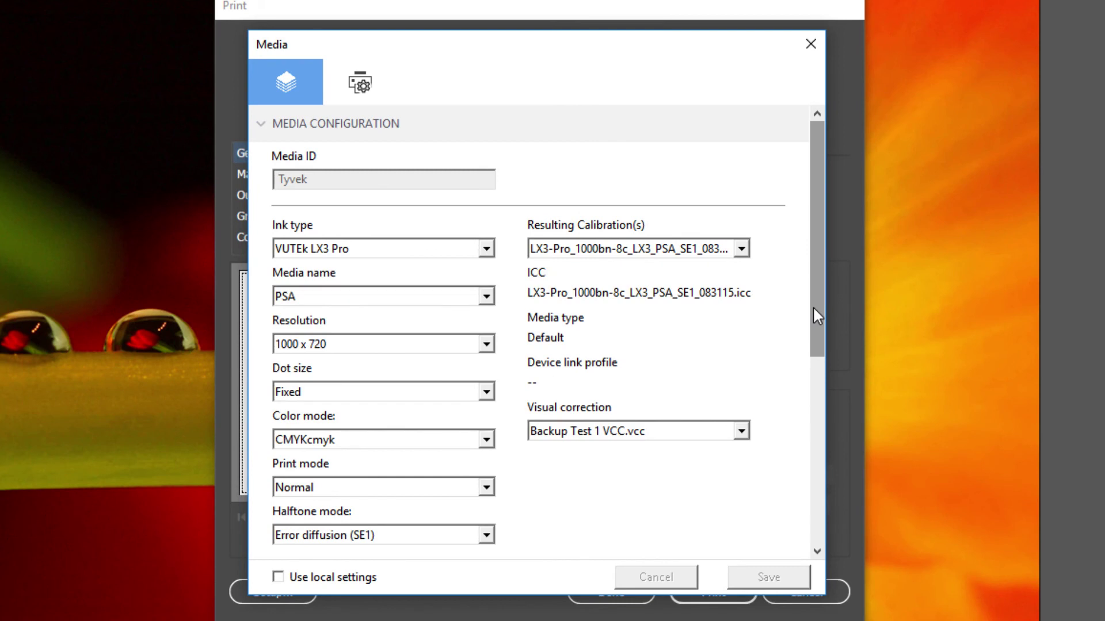
drag(812, 310, 829, 523)
drag(817, 385, 816, 200)
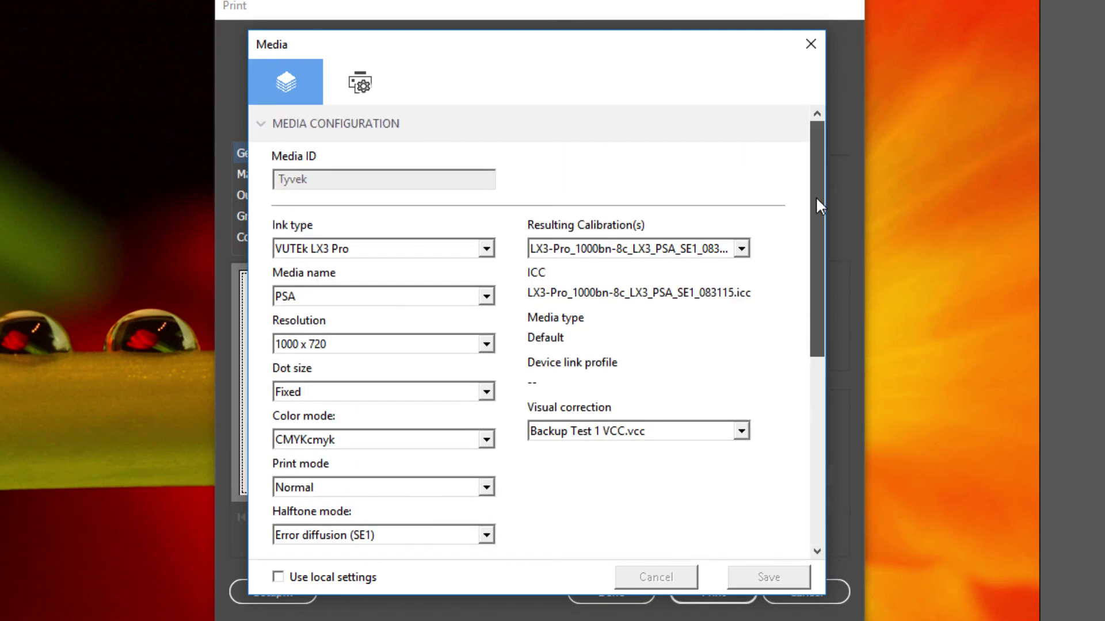
click(364, 80)
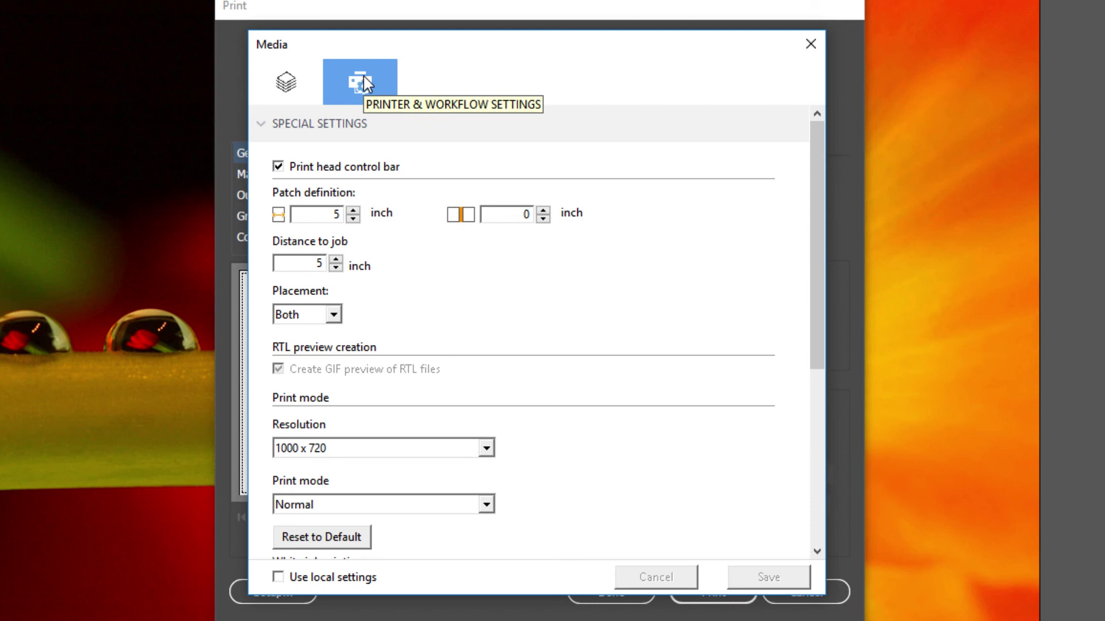
drag(819, 242, 841, 426)
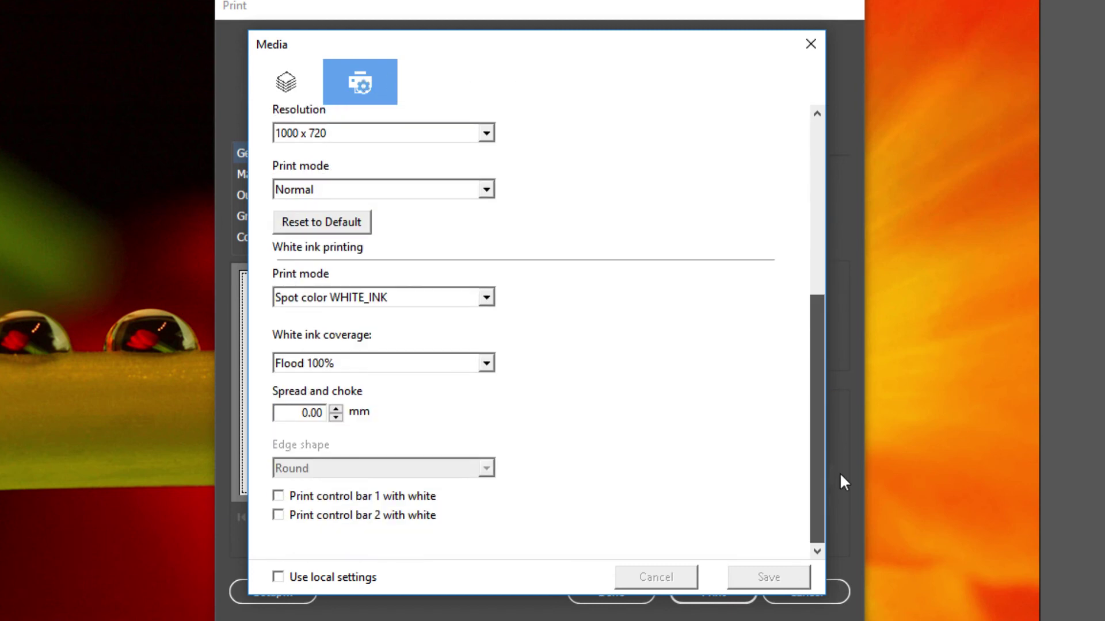
drag(840, 476, 829, 469)
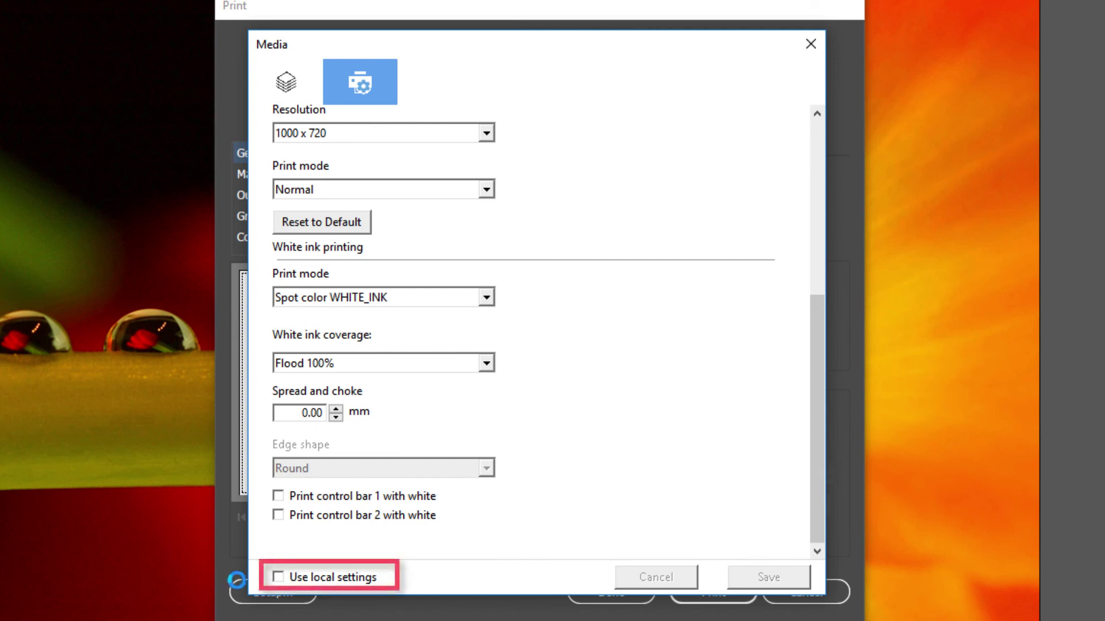
click(292, 579)
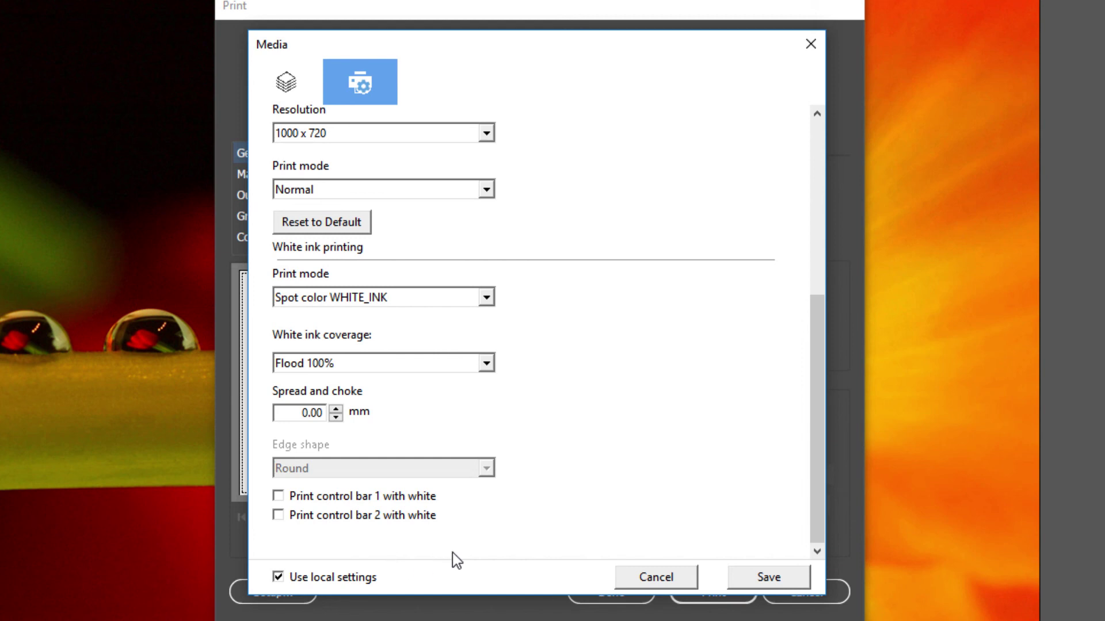
click(760, 582)
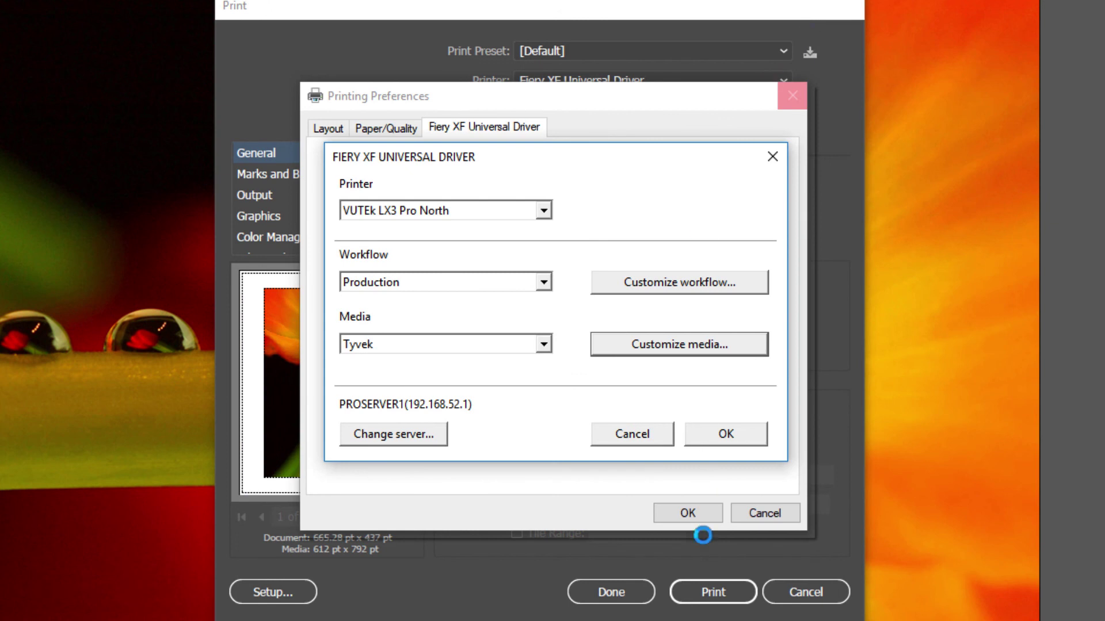
Confirm the driver and printing preferences and print the Illustrator artwork to Fiery XF.
click(725, 449)
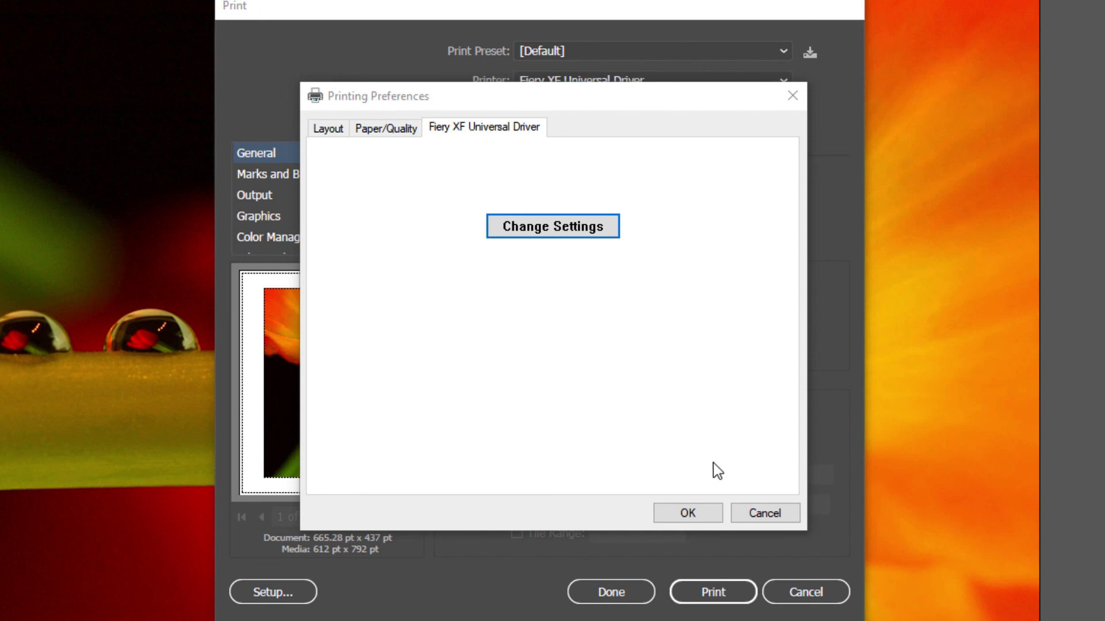
click(711, 508)
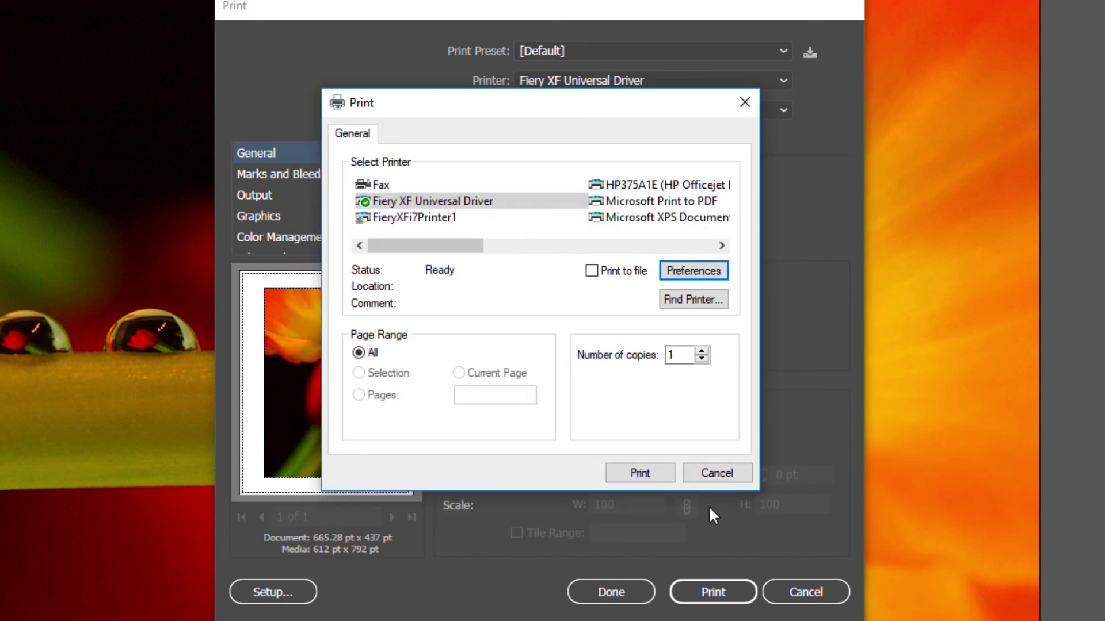
click(638, 469)
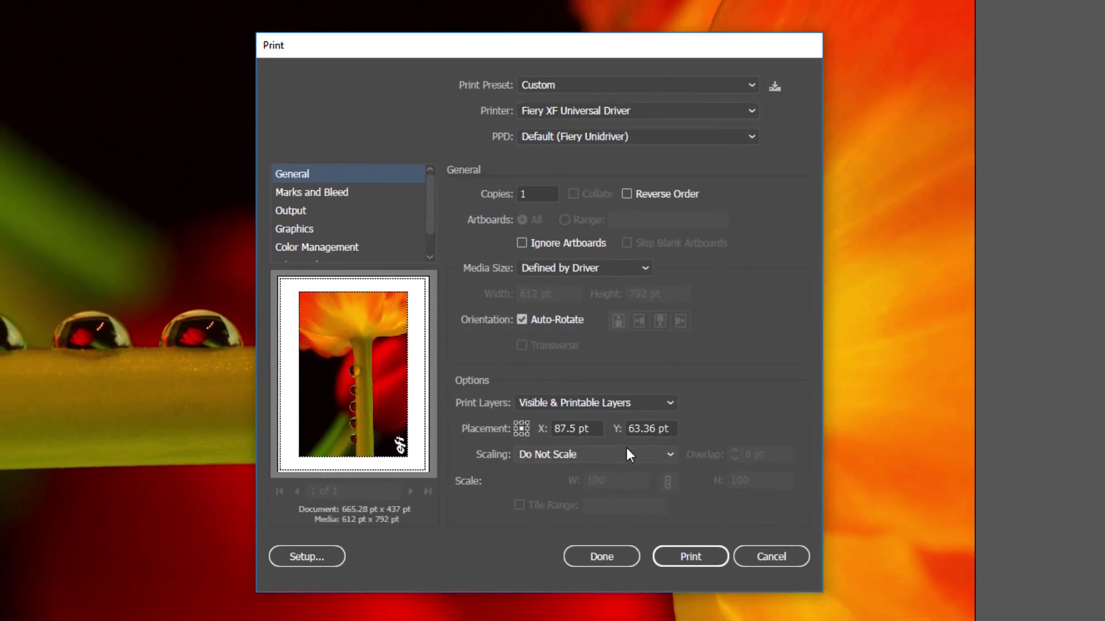
click(703, 558)
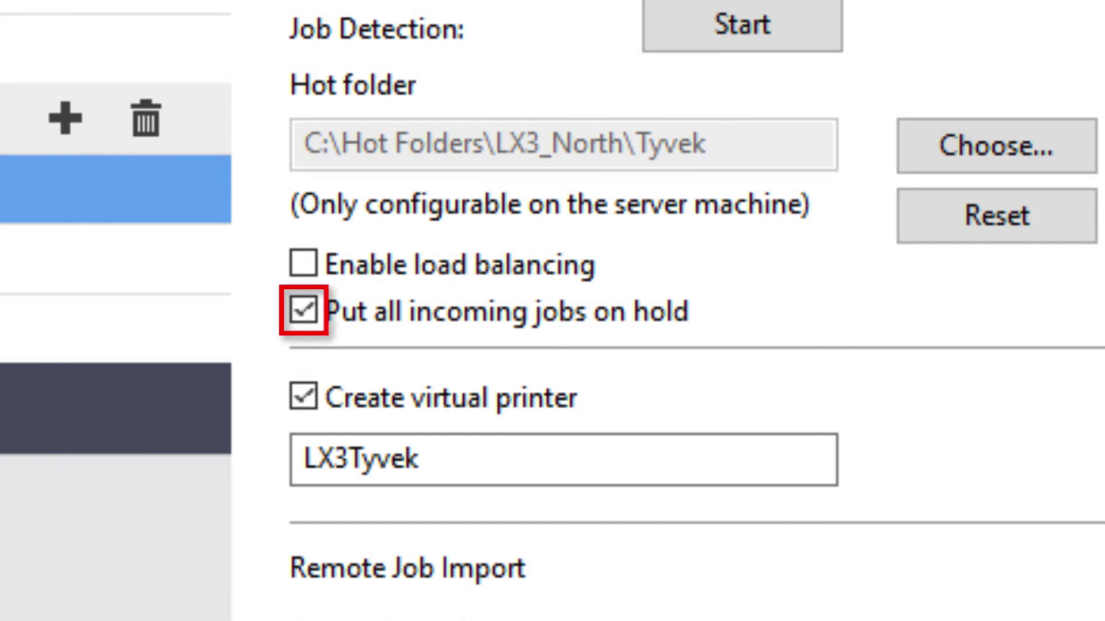
Turn off Put all incoming jobs on hold for the Tyvek hot folder.
click(315, 312)
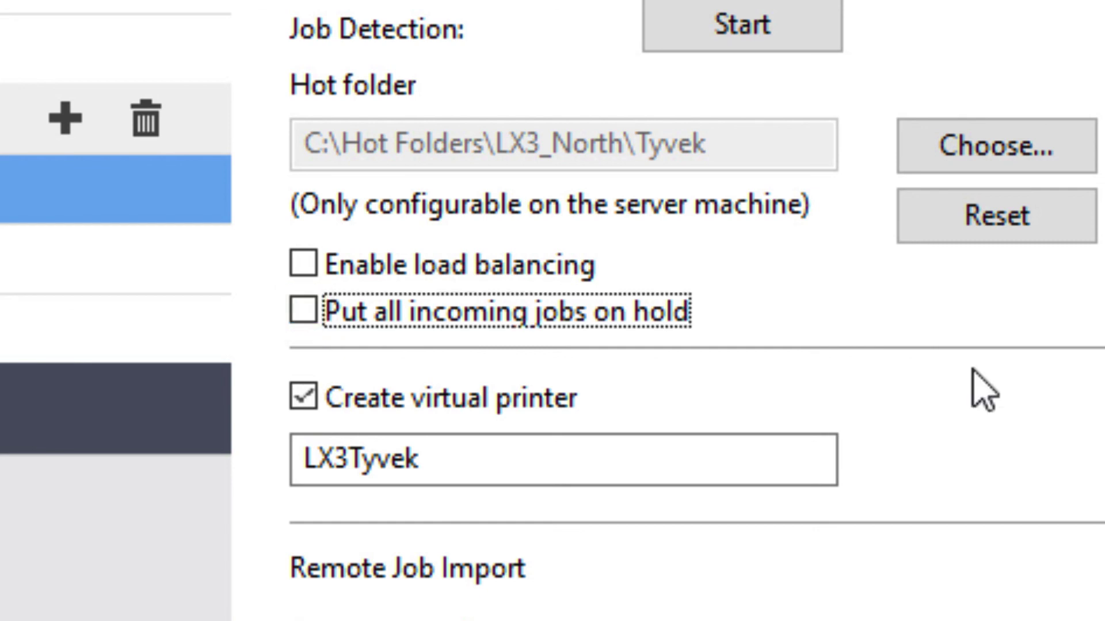